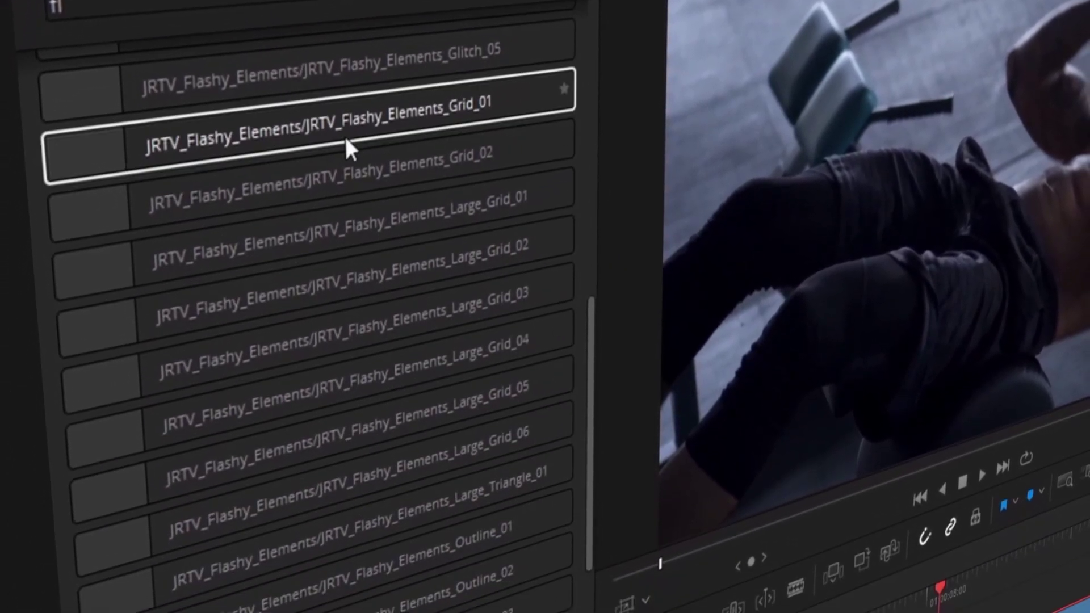
Step: Add JRTV_Flashy_Elements_Grid_02 above the clip and show its effect Controls in the Inspector
{"action": "left_click_drag", "start_coordinate": [318, 210], "coordinate": [556, 486]}
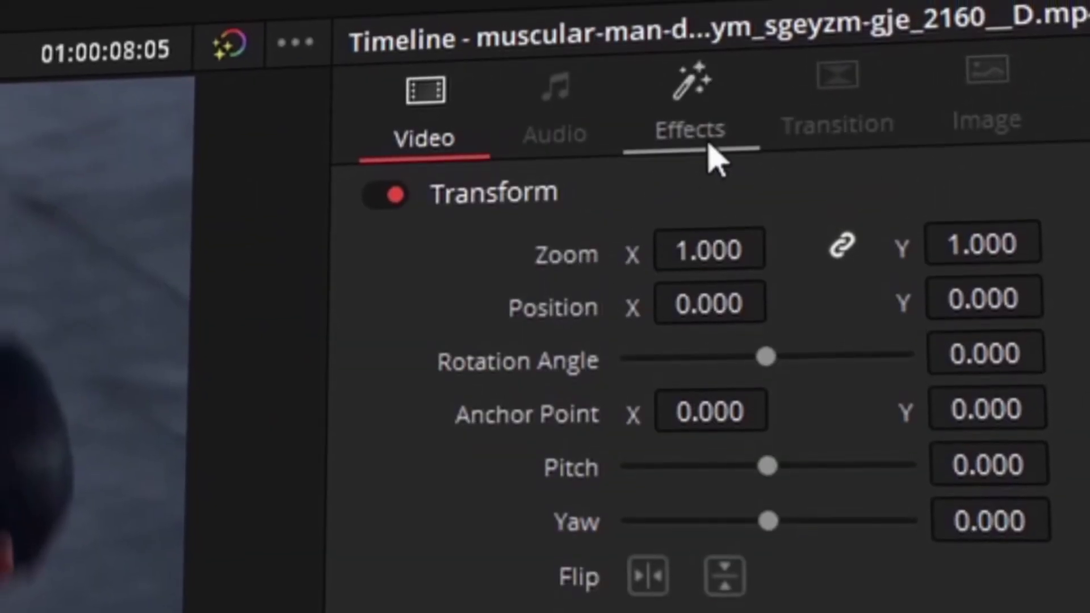
{"action": "left_click", "coordinate": [974, 41]}
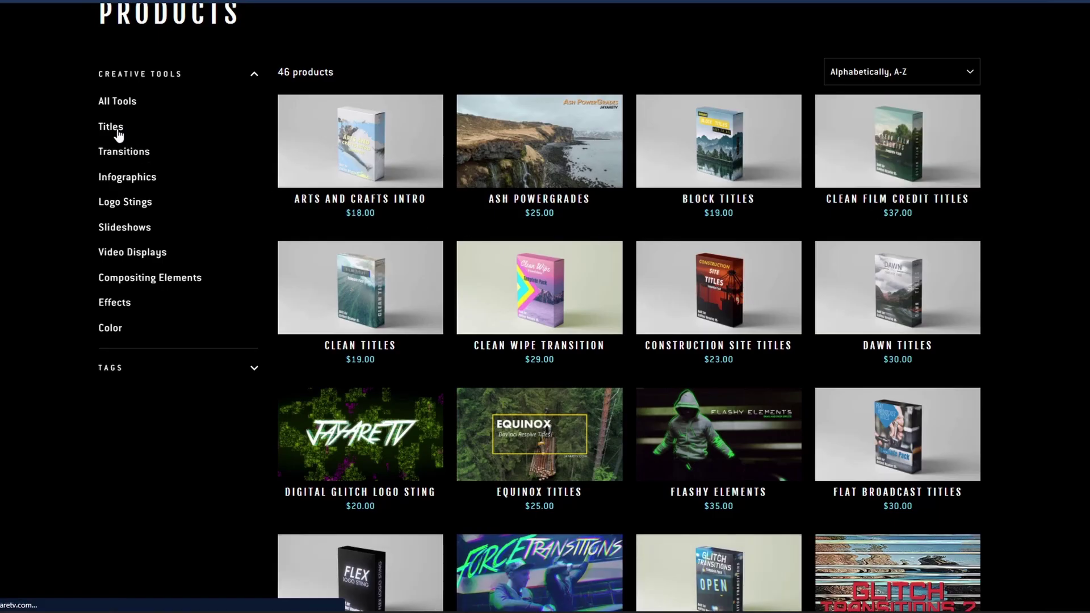
Step: Browse the Titles category of the Creative Tools products and scroll through it
{"action": "left_click", "coordinate": [117, 129]}
{"action": "scroll", "coordinate": [1072, 257], "scroll_direction": "down", "scroll_amount": 8}
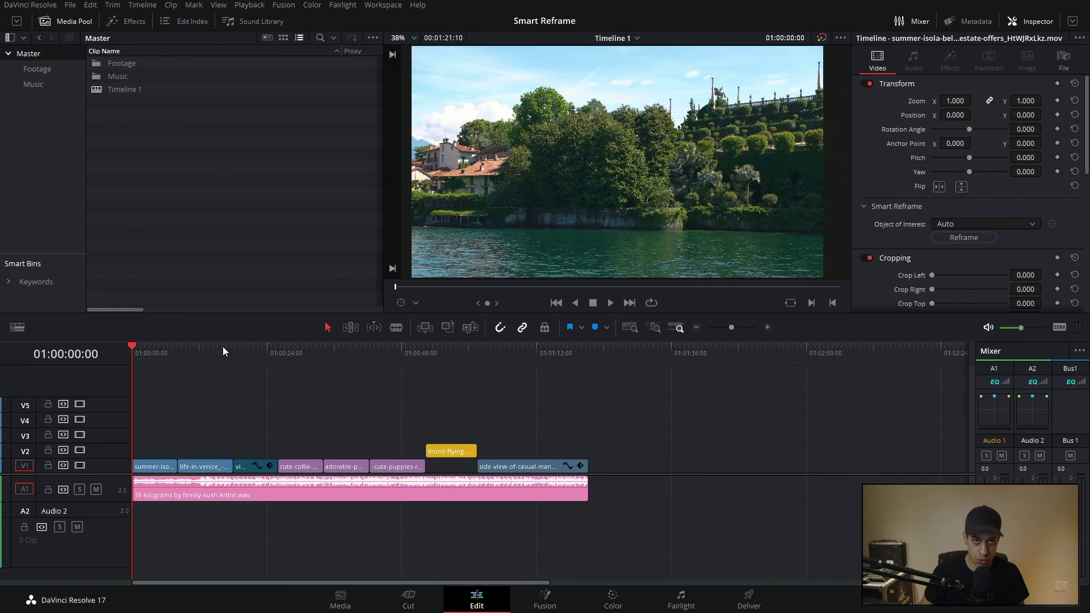
{"action": "left_click_drag", "start_coordinate": [169, 349], "coordinate": [311, 357]}
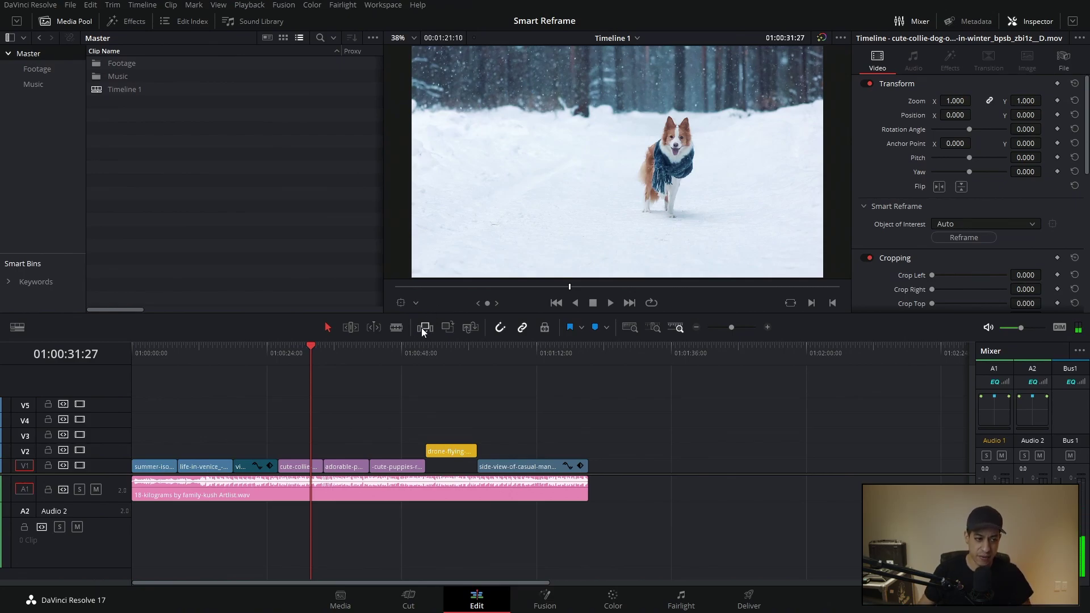
{"action": "left_click", "coordinate": [335, 354]}
{"action": "left_click_drag", "start_coordinate": [338, 355], "coordinate": [402, 354]}
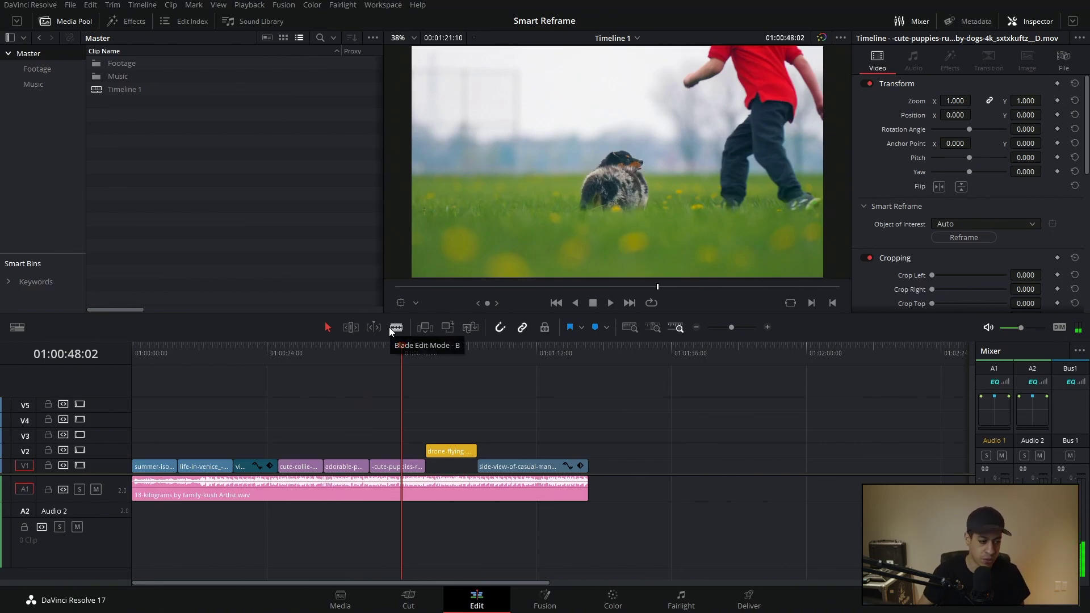
{"action": "left_click", "coordinate": [491, 365]}
{"action": "left_click", "coordinate": [517, 367]}
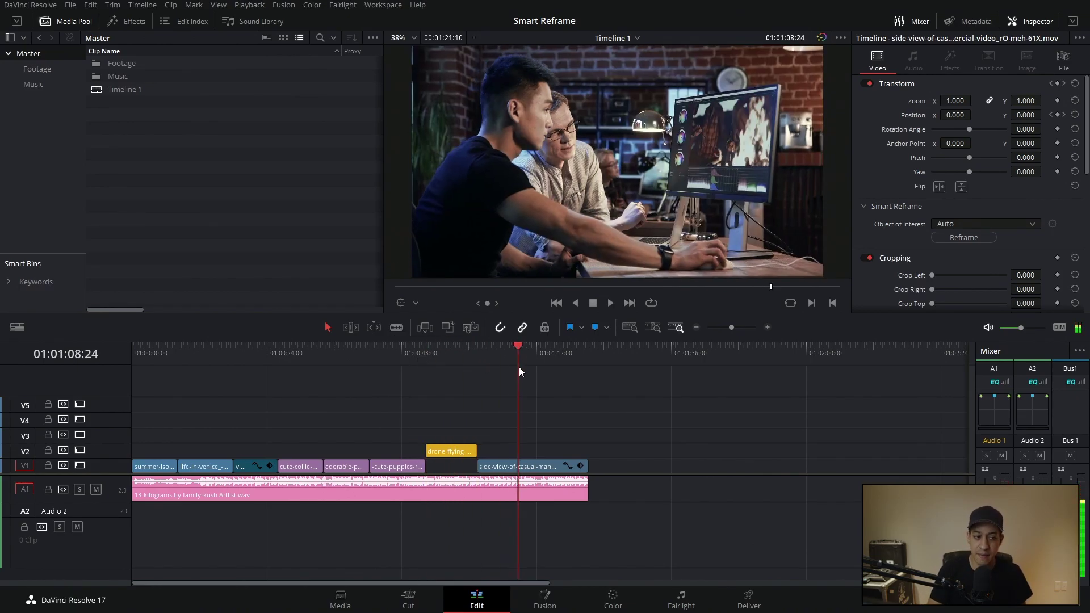
{"action": "left_click_drag", "start_coordinate": [516, 356], "coordinate": [542, 363]}
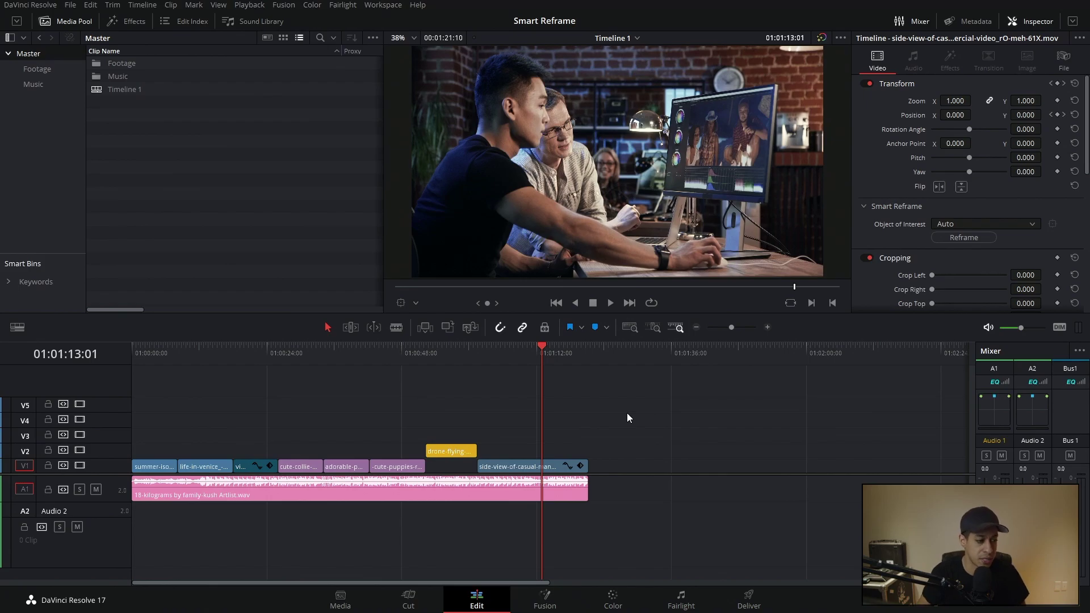
{"action": "left_click", "coordinate": [116, 92]}
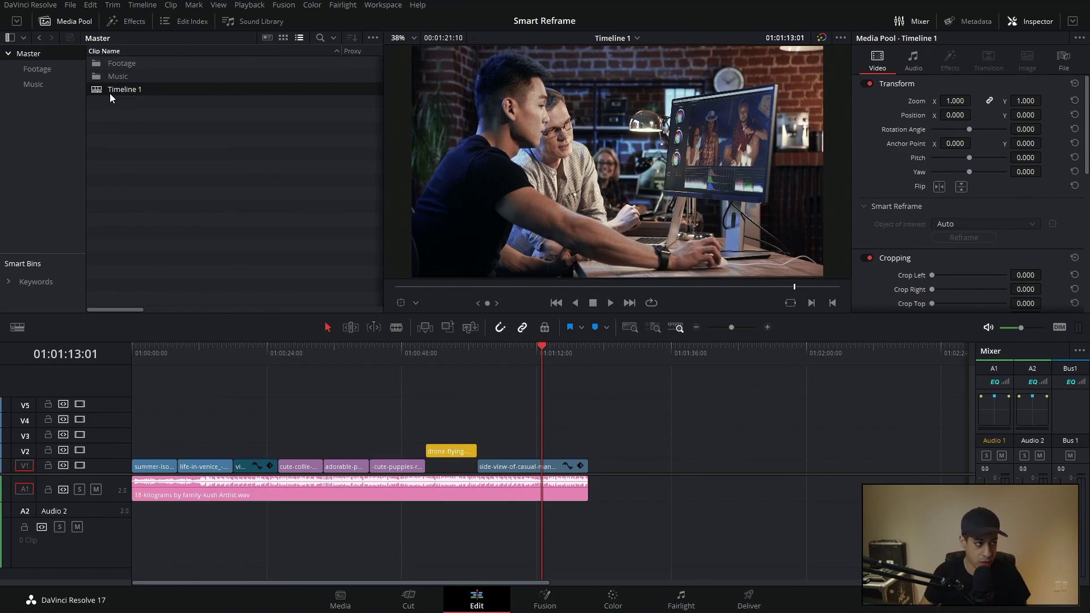
Step: Duplicate Timeline 1 in the Media Pool and open the copy
{"action": "right_click", "coordinate": [100, 90]}
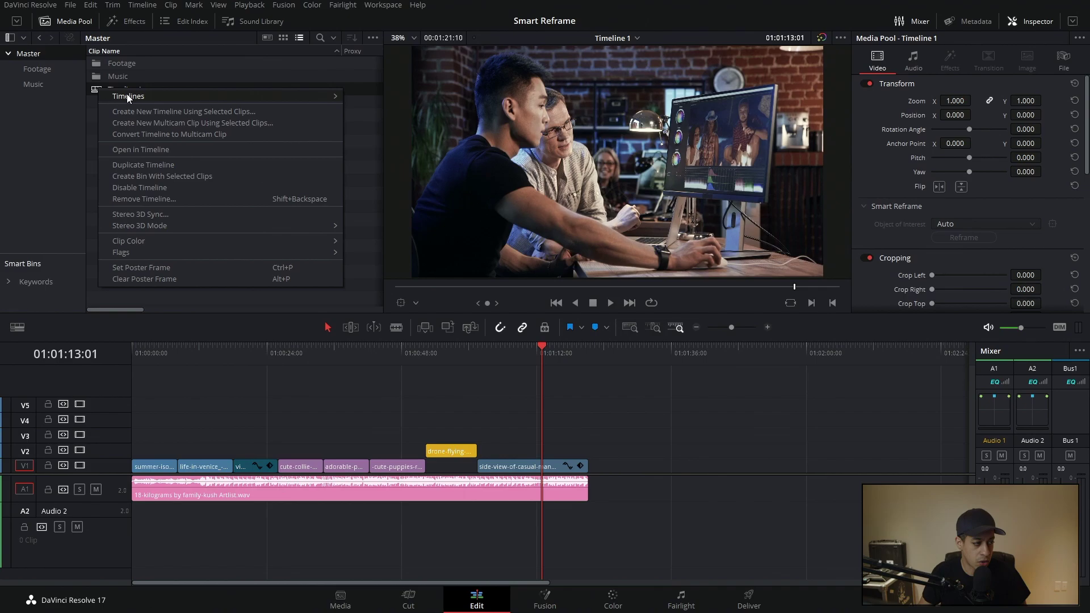
{"action": "left_click", "coordinate": [134, 166]}
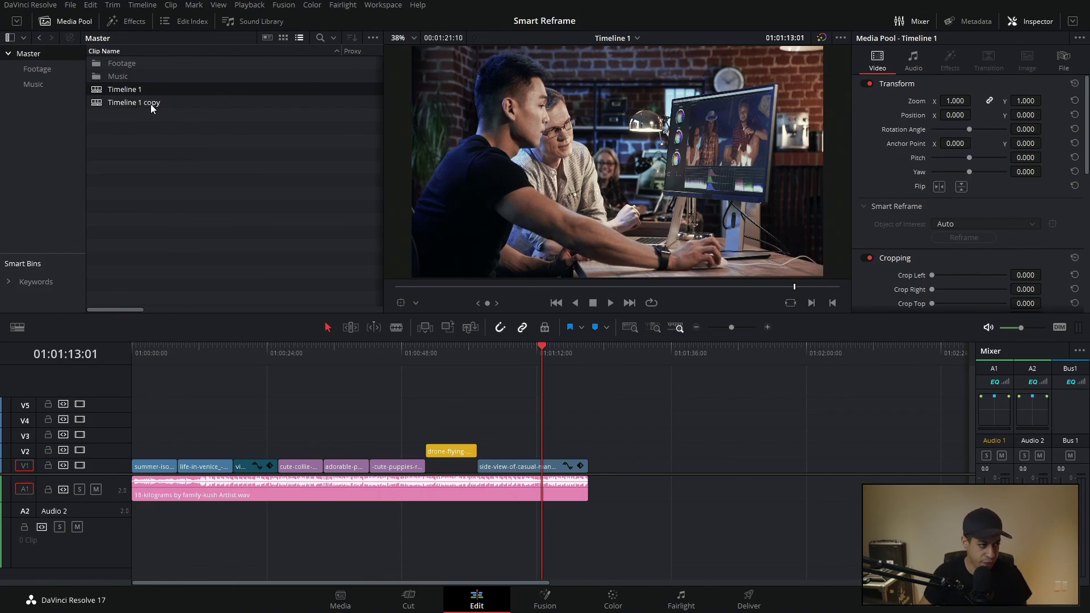
{"action": "double_click", "coordinate": [151, 104]}
Step: Rename the duplicated timeline to 'Timeline 1 9x16'
{"action": "left_click", "coordinate": [154, 104]}
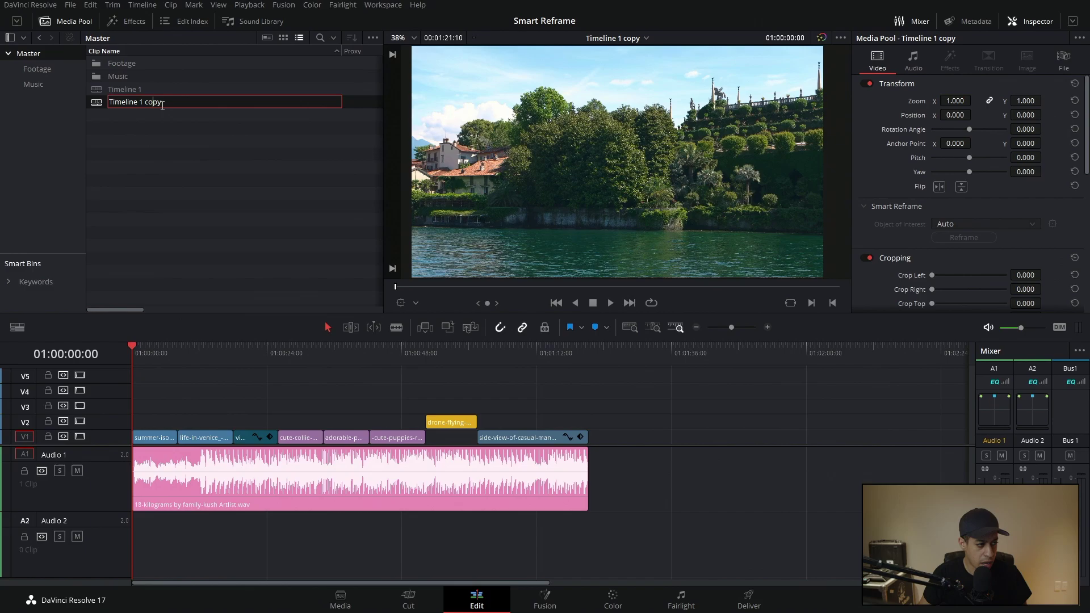
{"action": "left_click_drag", "start_coordinate": [162, 106], "coordinate": [146, 108]}
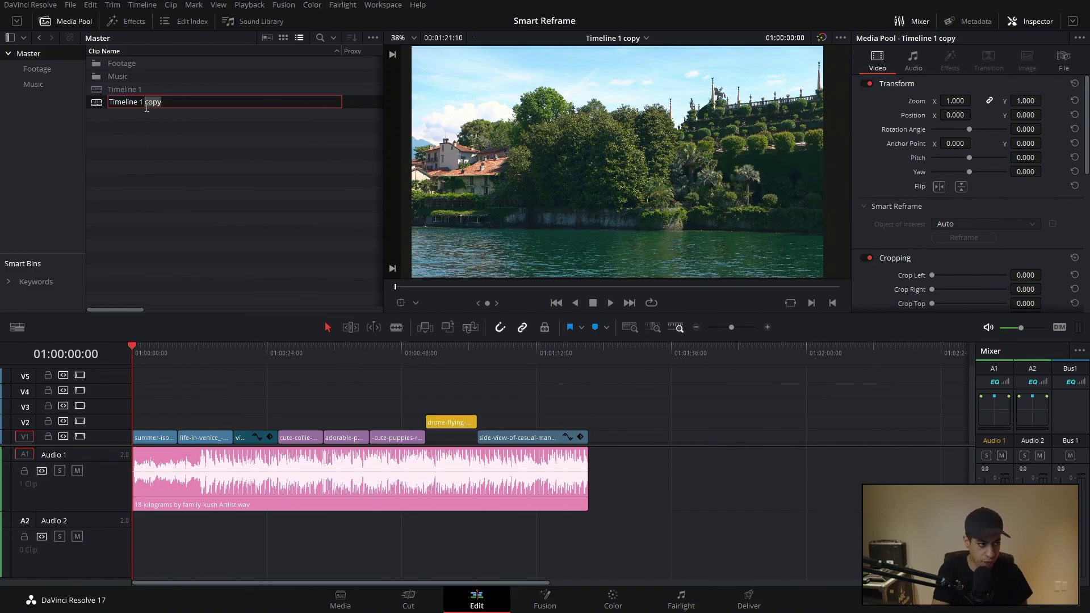
{"action": "key", "text": "BackSpace"}
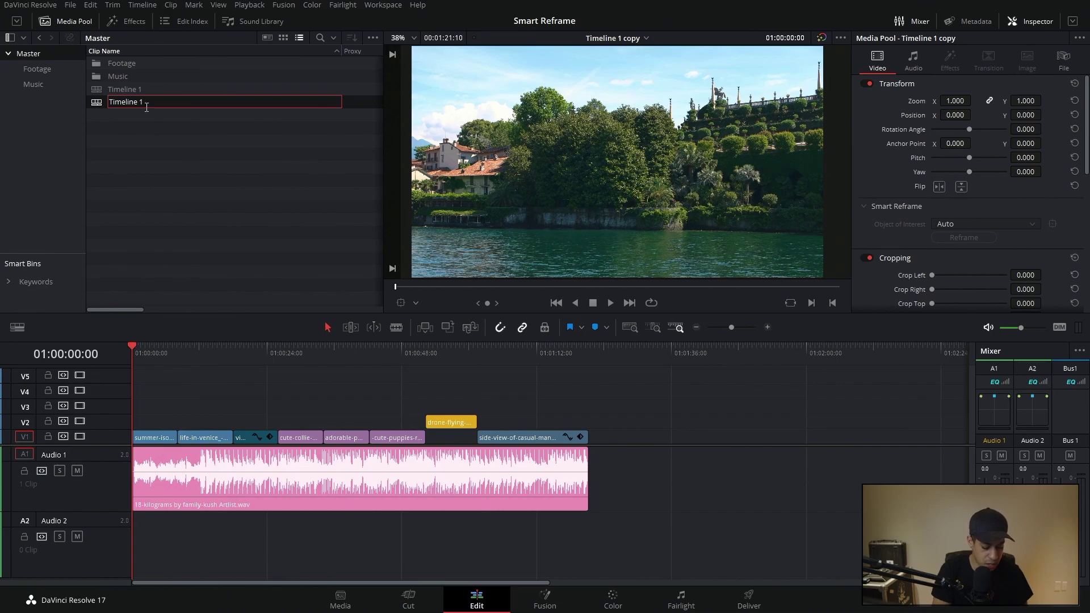
{"action": "type", "text": "9x16"}
{"action": "left_click", "coordinate": [192, 177]}
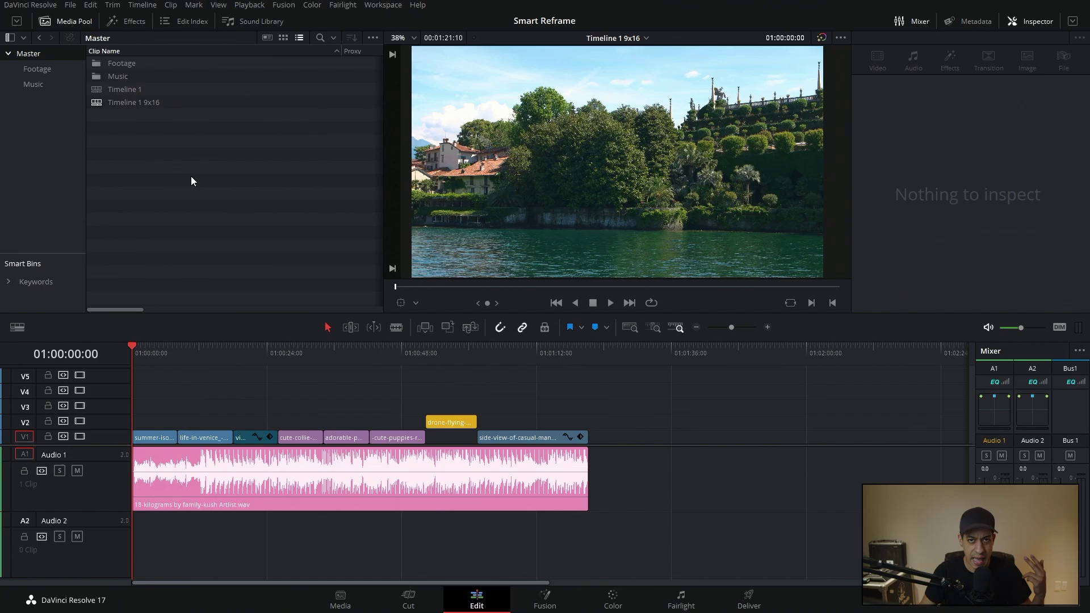
Step: Give Timeline 1 9x16 its own 1080 x 1920 resolution, scaling mismatched clips full frame with crop
{"action": "left_click", "coordinate": [131, 106]}
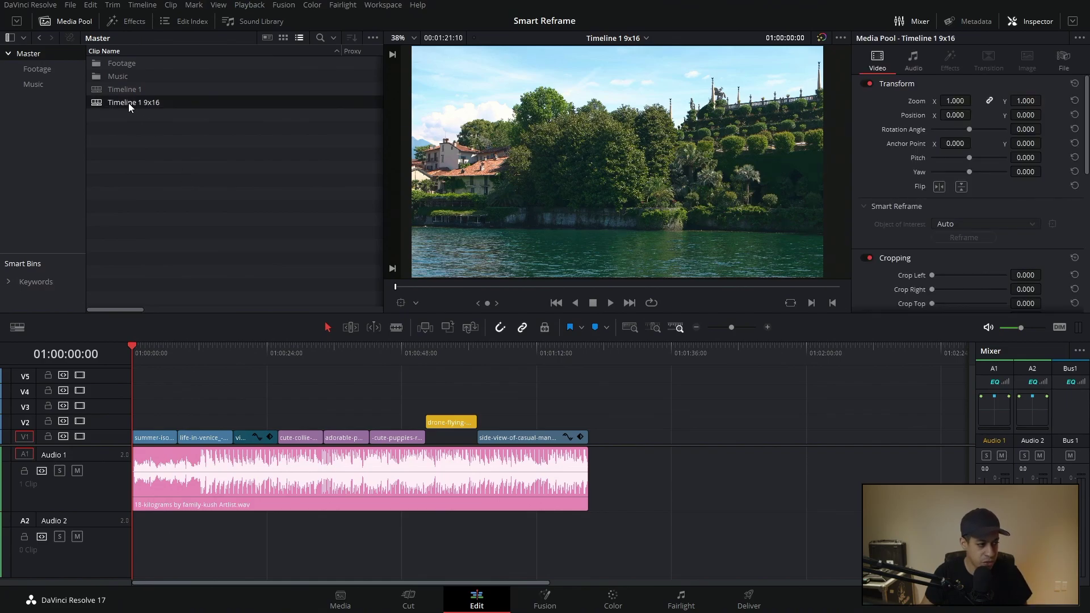
{"action": "right_click", "coordinate": [128, 104]}
{"action": "mouse_move", "coordinate": [227, 111]}
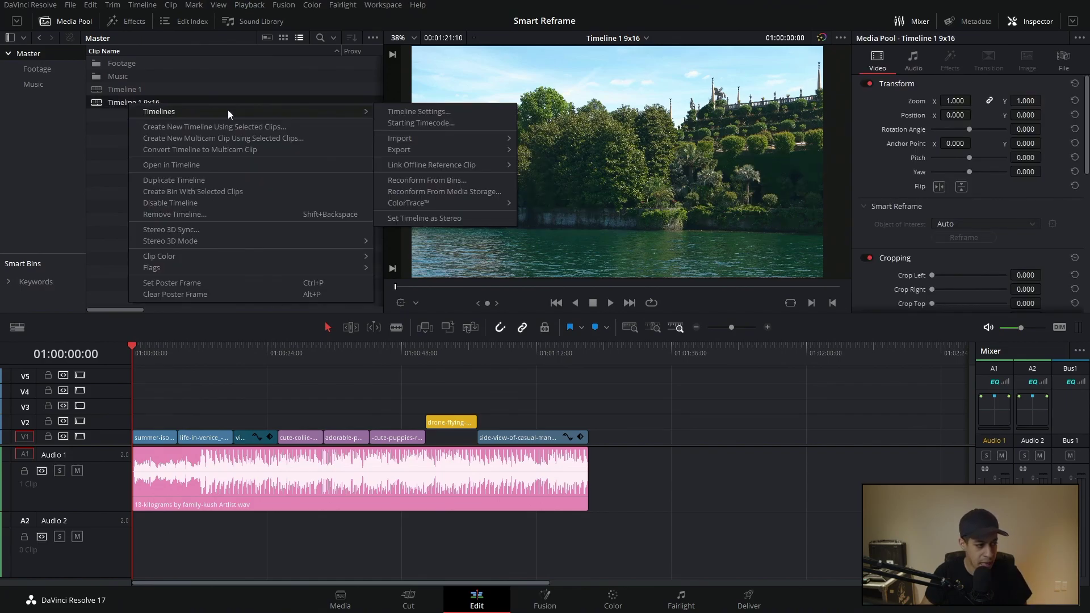
{"action": "left_click", "coordinate": [451, 111]}
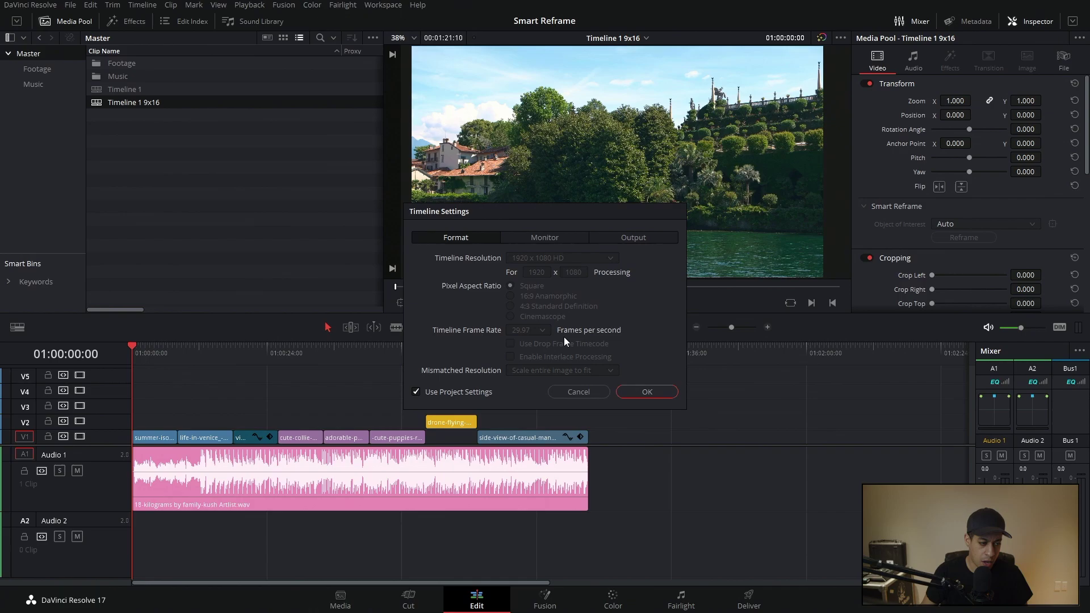
{"action": "left_click", "coordinate": [416, 392]}
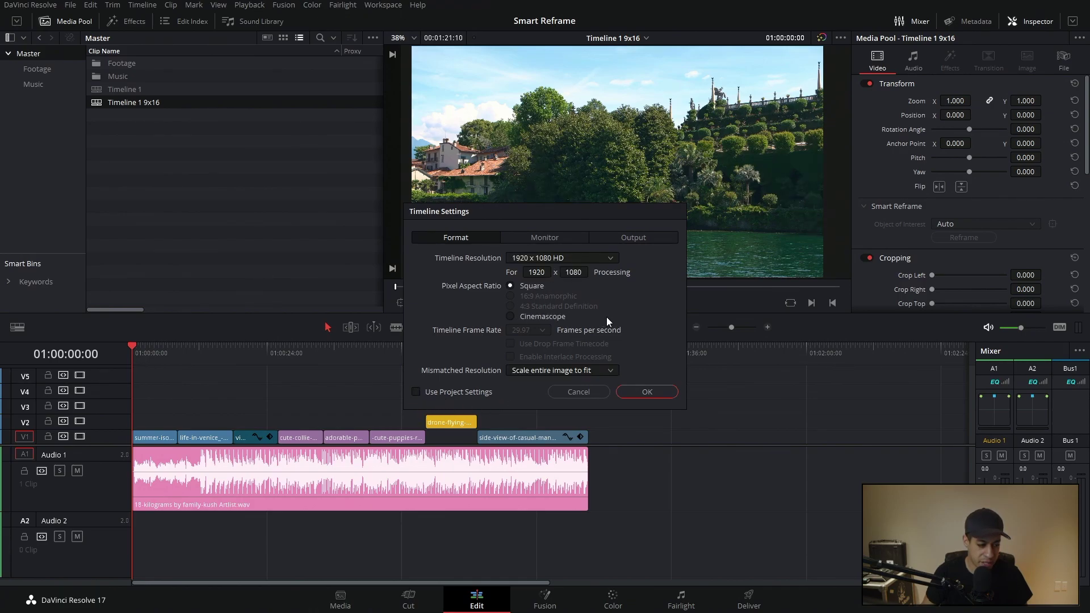
{"action": "double_click", "coordinate": [548, 275]}
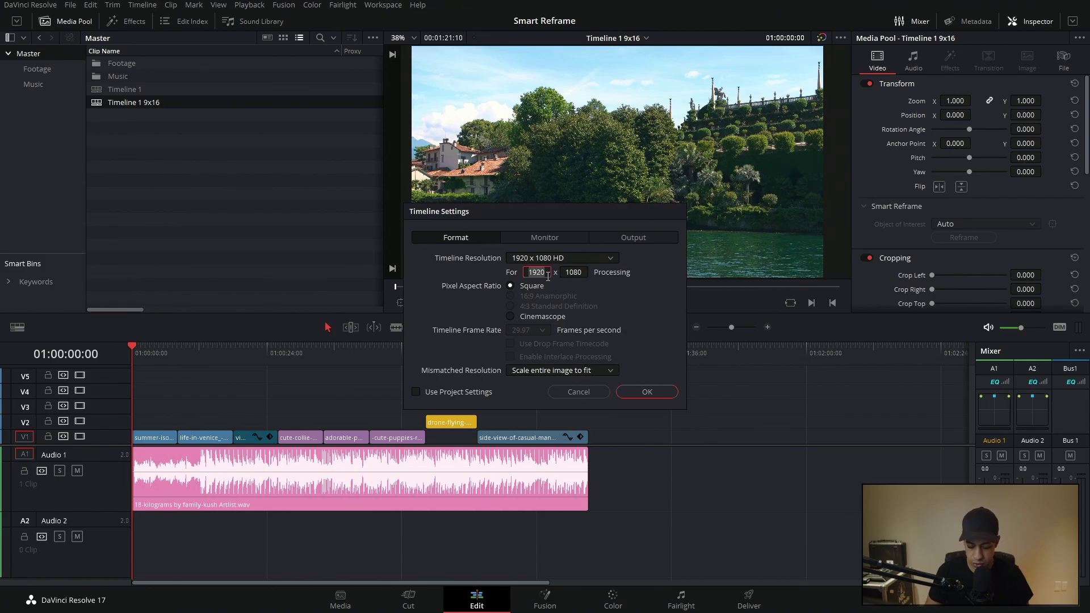
{"action": "type", "text": "1080"}
{"action": "key", "text": "Tab"}
{"action": "type", "text": "1"}
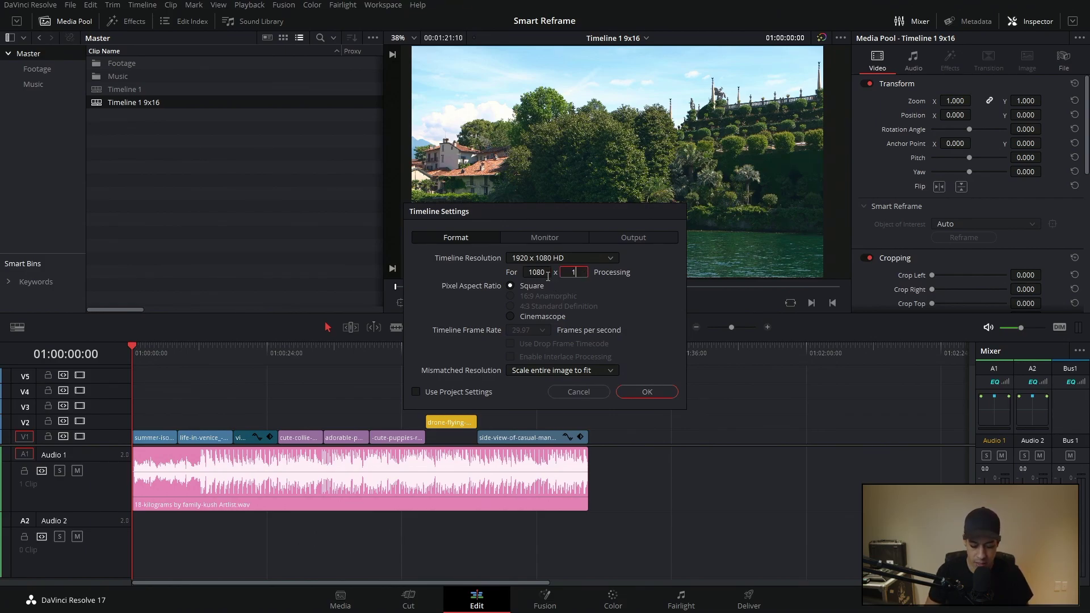
{"action": "type", "text": "920"}
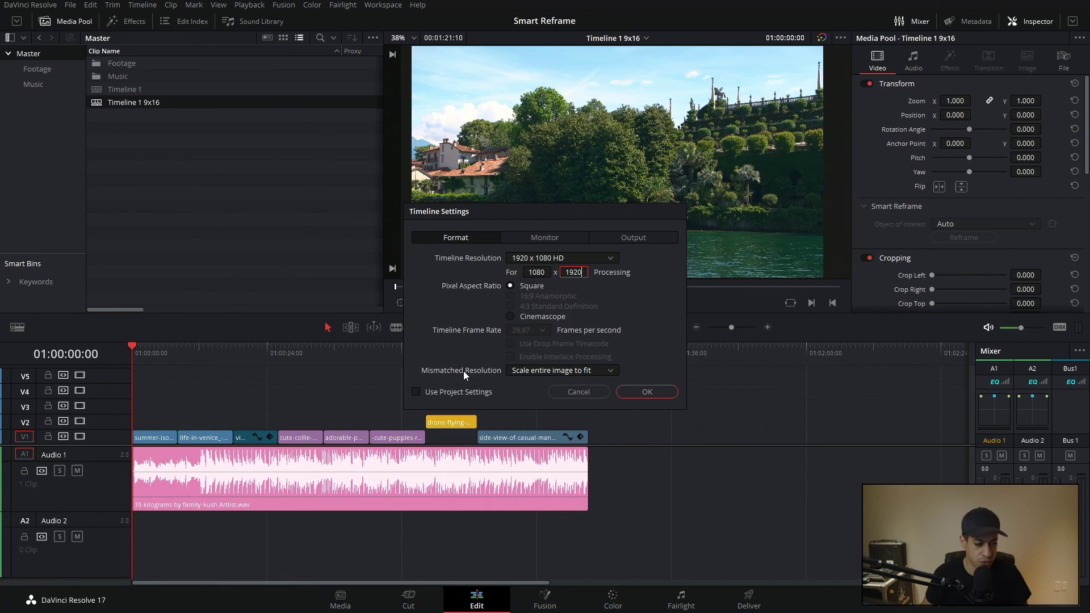
{"action": "left_click", "coordinate": [521, 370]}
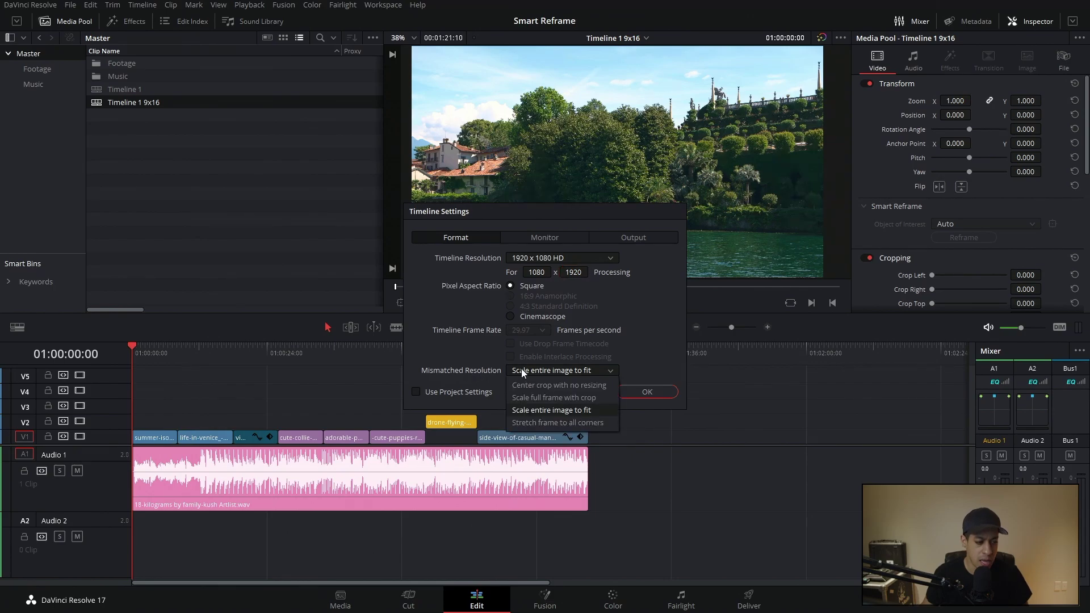
{"action": "left_click", "coordinate": [519, 399]}
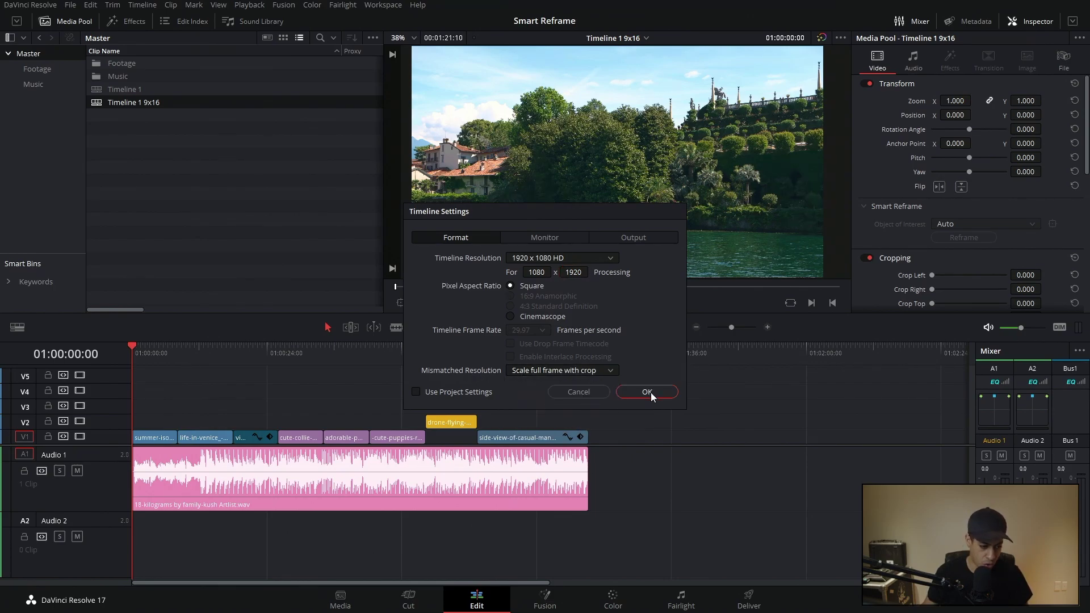
{"action": "left_click", "coordinate": [648, 392]}
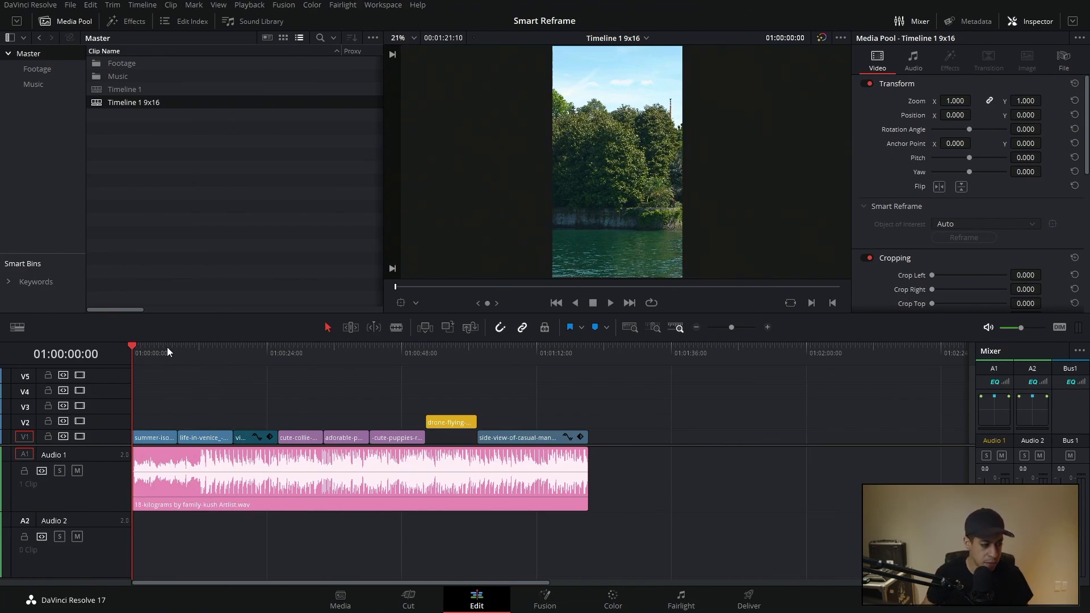
{"action": "left_click_drag", "start_coordinate": [168, 350], "coordinate": [315, 361]}
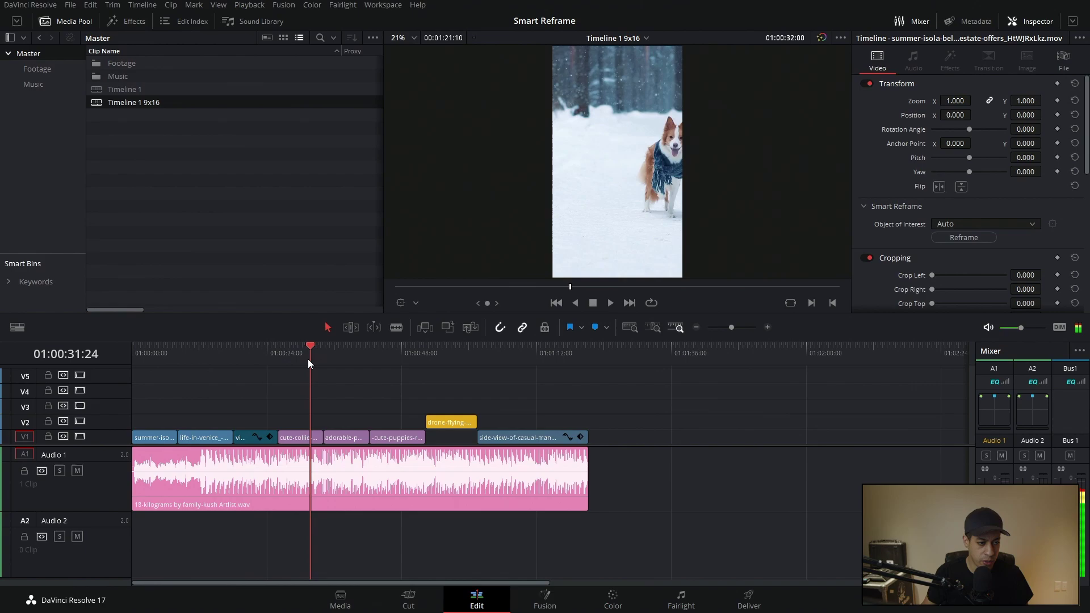
{"action": "left_click_drag", "start_coordinate": [308, 360], "coordinate": [298, 363]}
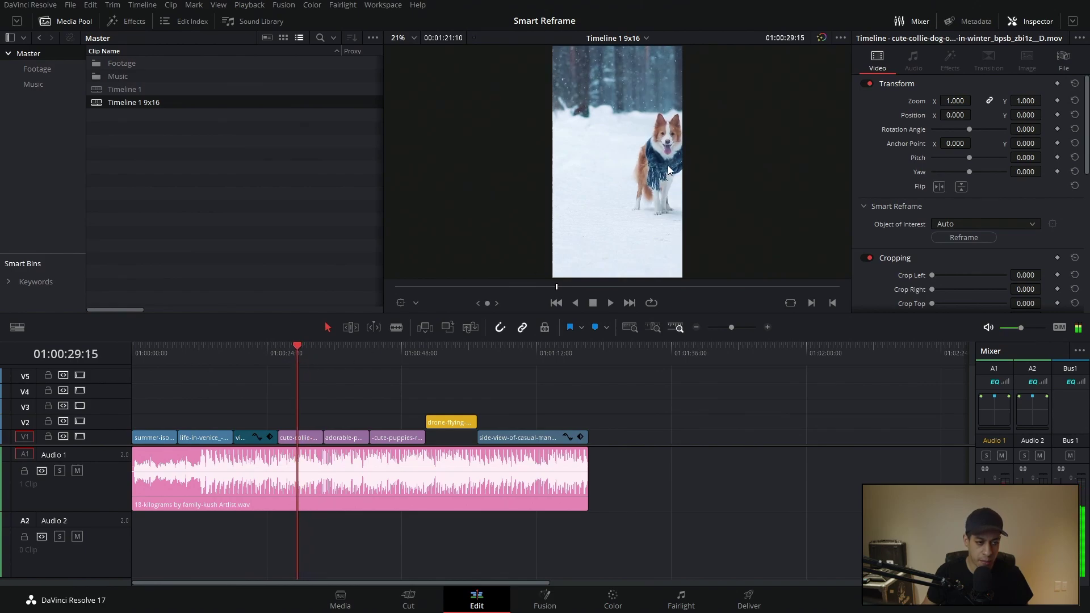
{"action": "left_click_drag", "start_coordinate": [335, 353], "coordinate": [516, 352]}
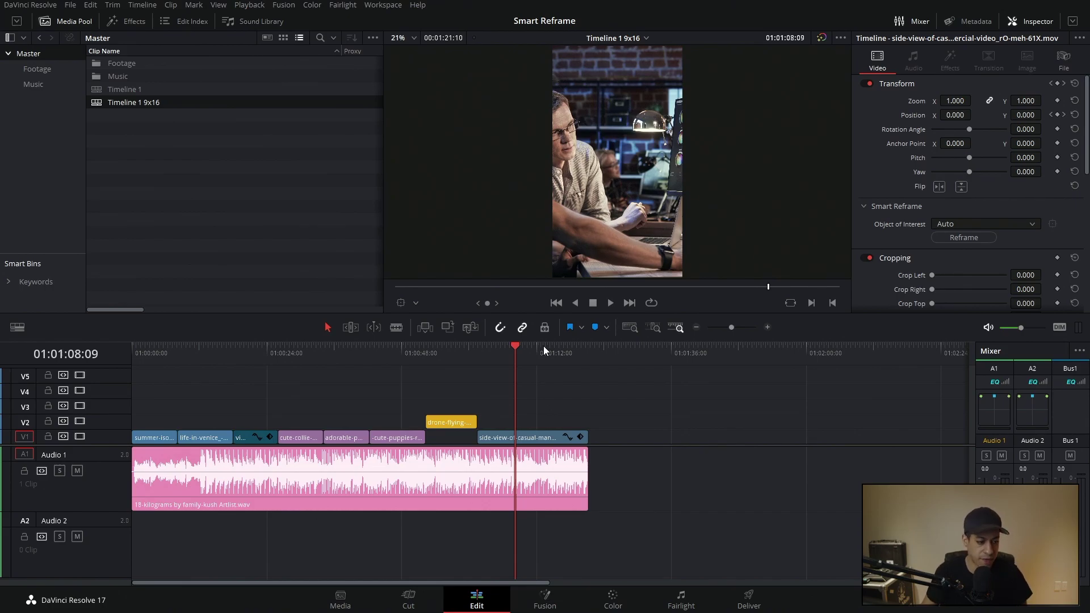
Step: Select all eight video clips and run Smart Reframe with Object of Interest set to Auto
{"action": "left_click_drag", "start_coordinate": [617, 436], "coordinate": [131, 401]}
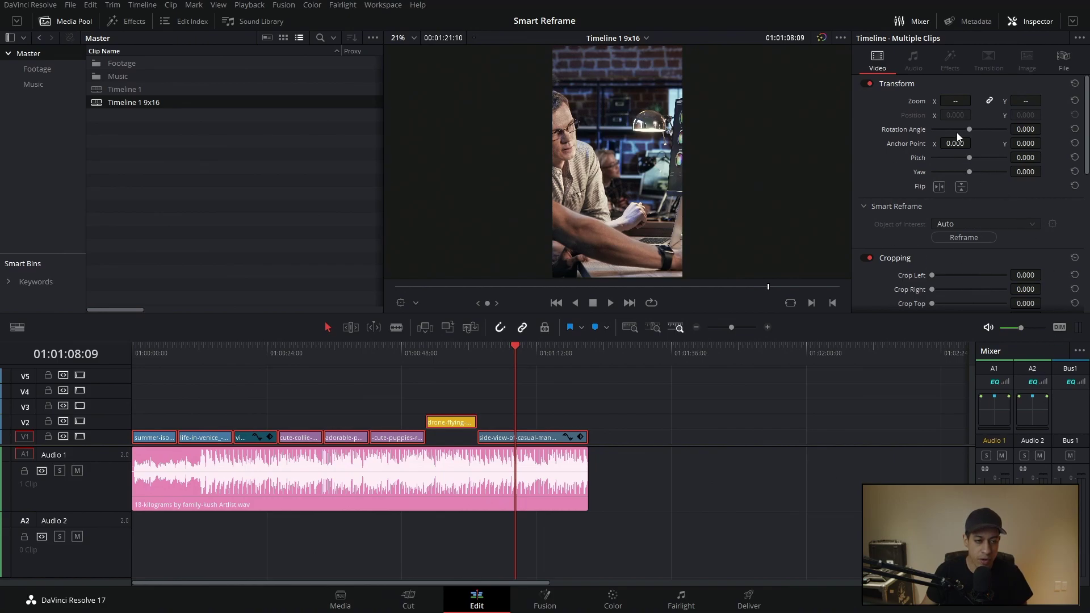
{"action": "left_click", "coordinate": [859, 204]}
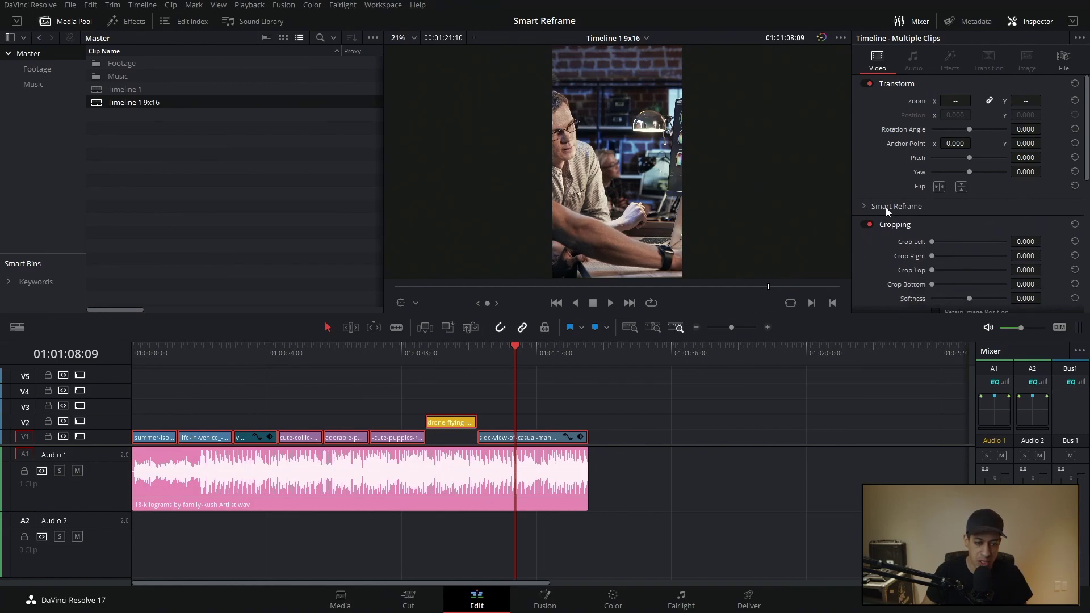
{"action": "left_click", "coordinate": [867, 206]}
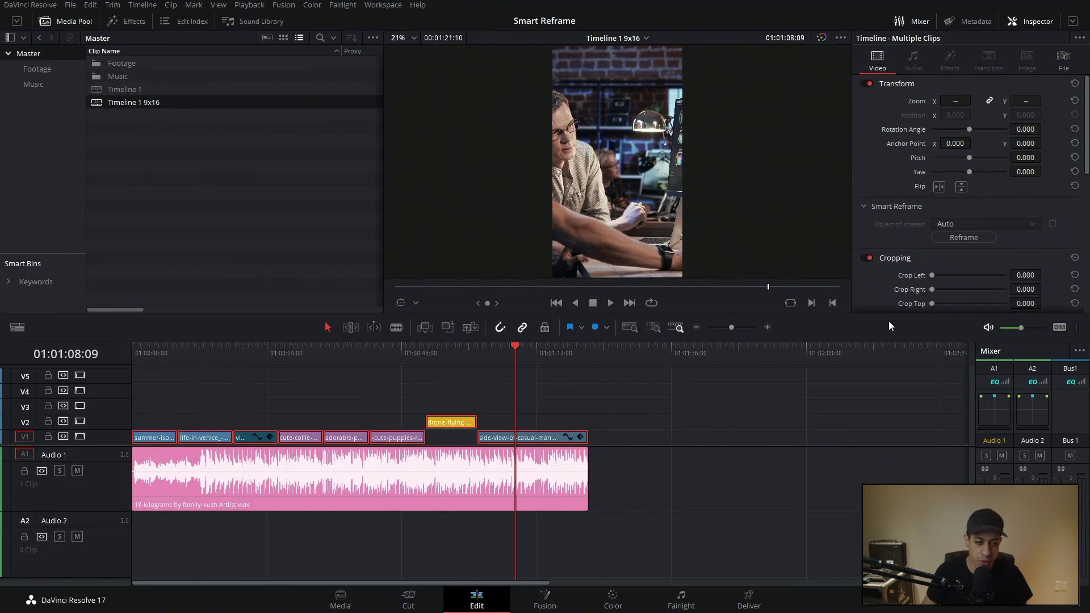
{"action": "left_click", "coordinate": [965, 239]}
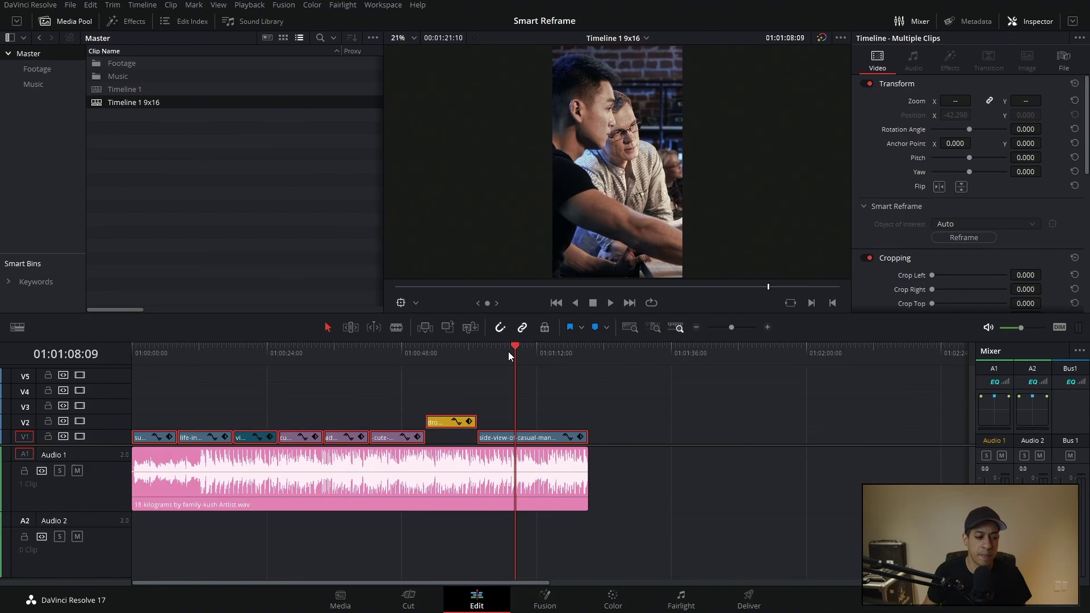
Step: Scrub through the reframed shots back to the dog clips
{"action": "left_click_drag", "start_coordinate": [509, 352], "coordinate": [567, 359]}
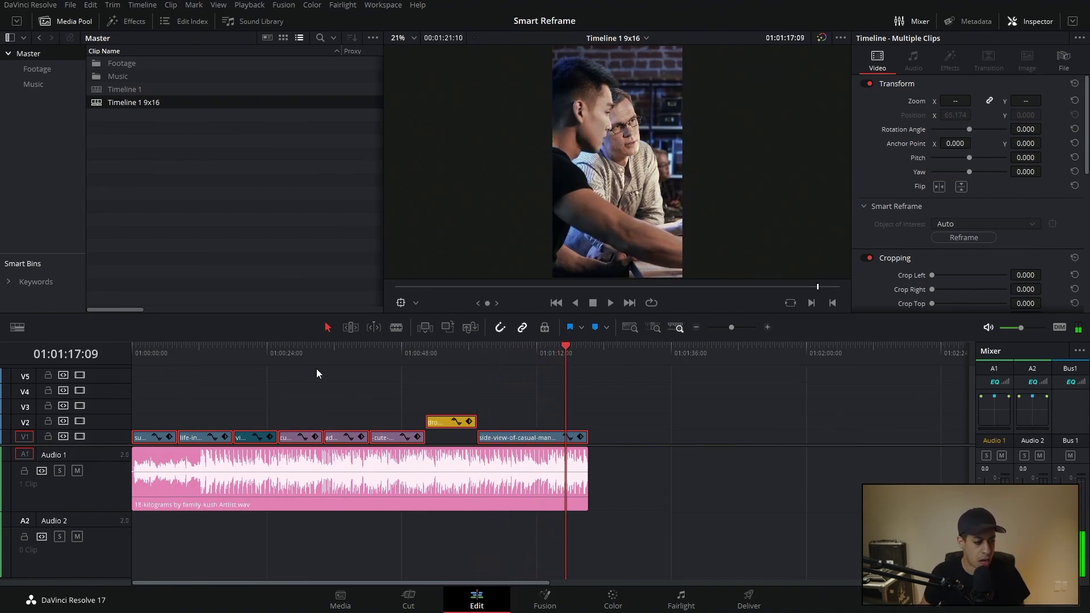
{"action": "left_click", "coordinate": [279, 352]}
{"action": "left_click", "coordinate": [678, 415]}
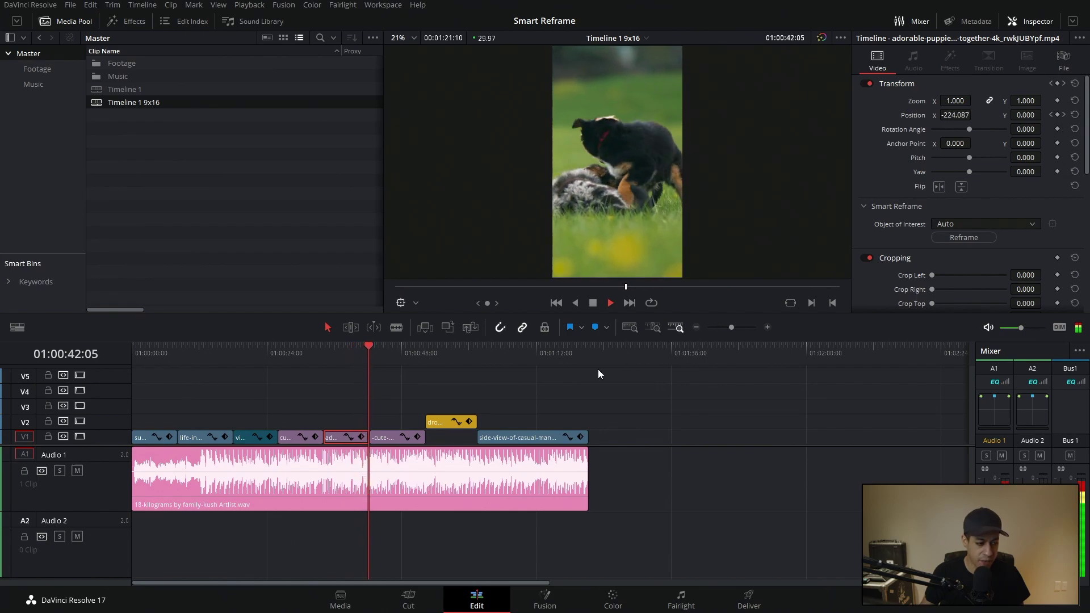
Step: Show the puppies clip's keyframes, zoom the timeline in, and scrub to check its framing
{"action": "left_click", "coordinate": [417, 437]}
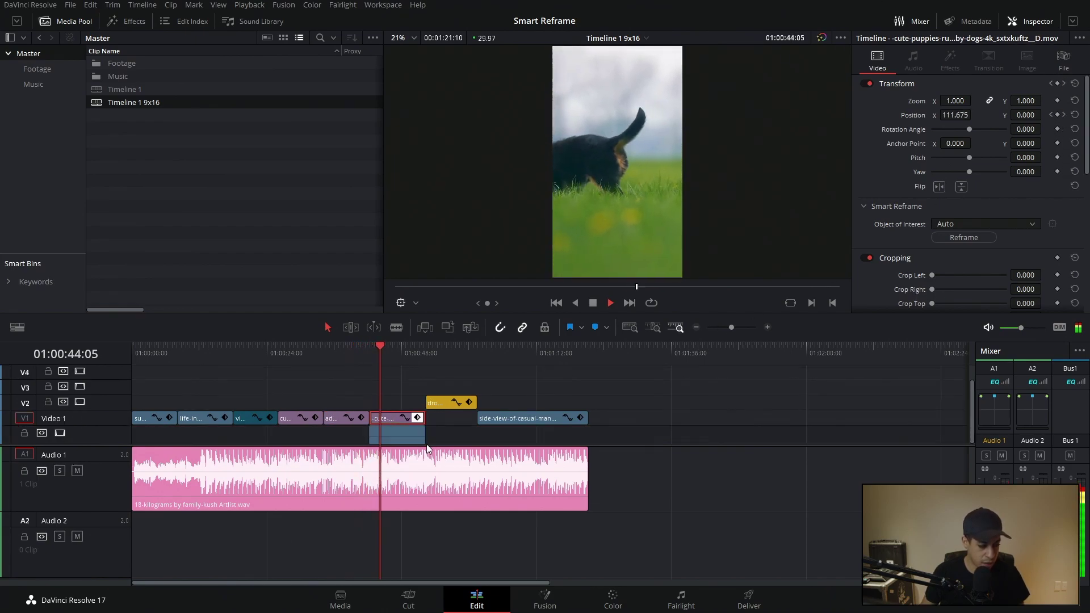
{"action": "left_click", "coordinate": [655, 328]}
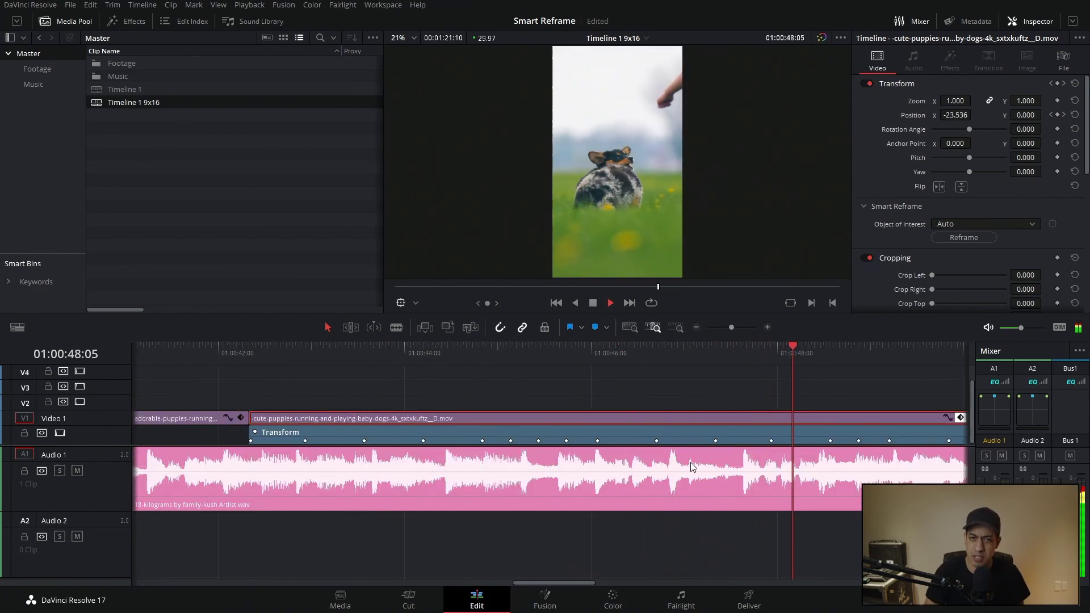
{"action": "key", "text": "space"}
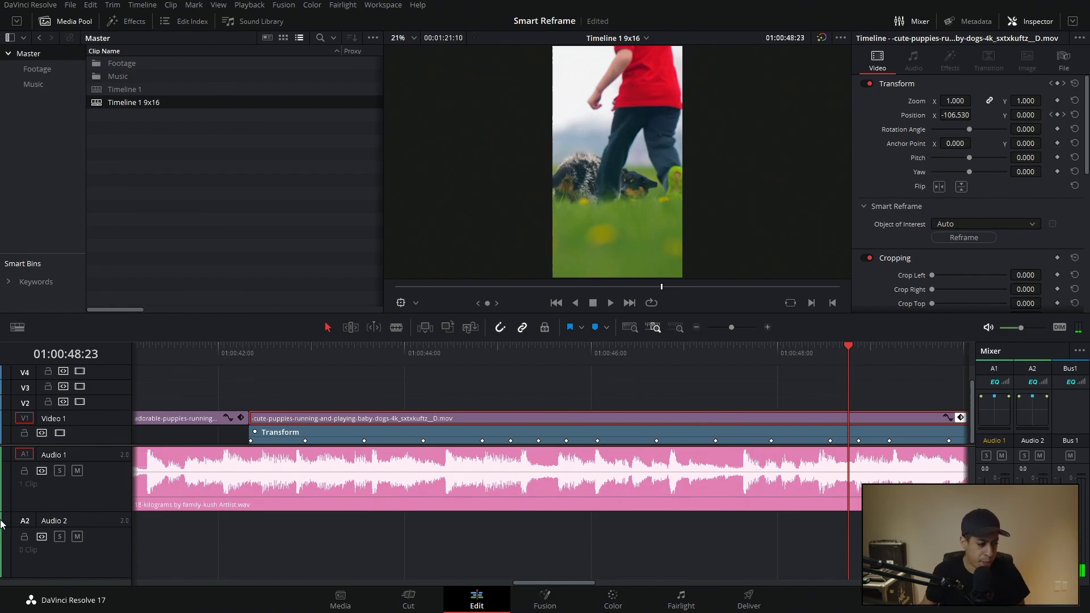
{"action": "left_click_drag", "start_coordinate": [250, 356], "coordinate": [513, 360]}
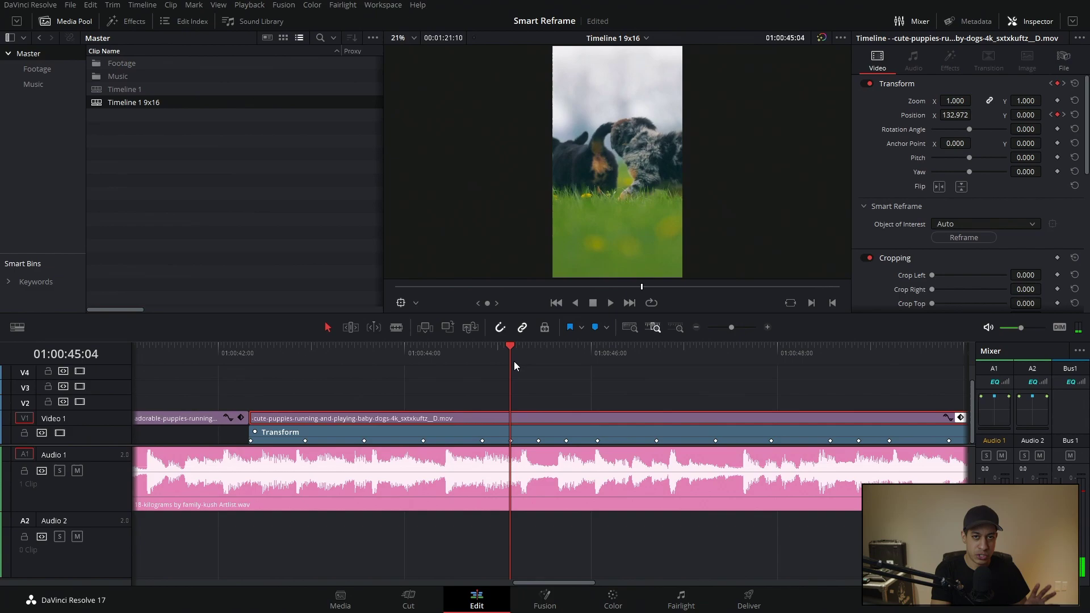
{"action": "left_click_drag", "start_coordinate": [513, 361], "coordinate": [655, 351]}
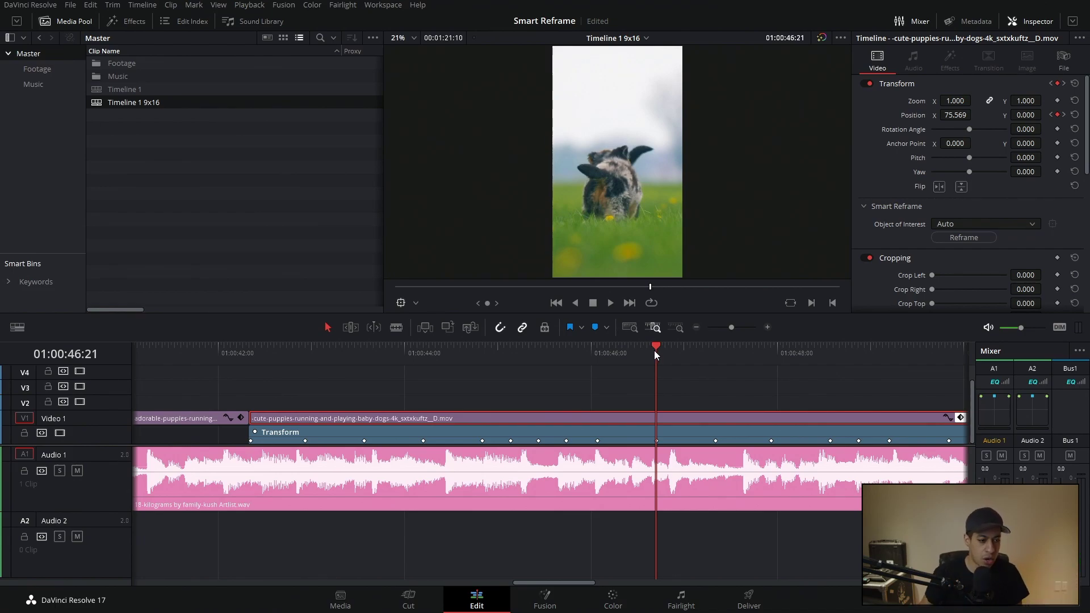
{"action": "left_click_drag", "start_coordinate": [654, 350], "coordinate": [569, 350]}
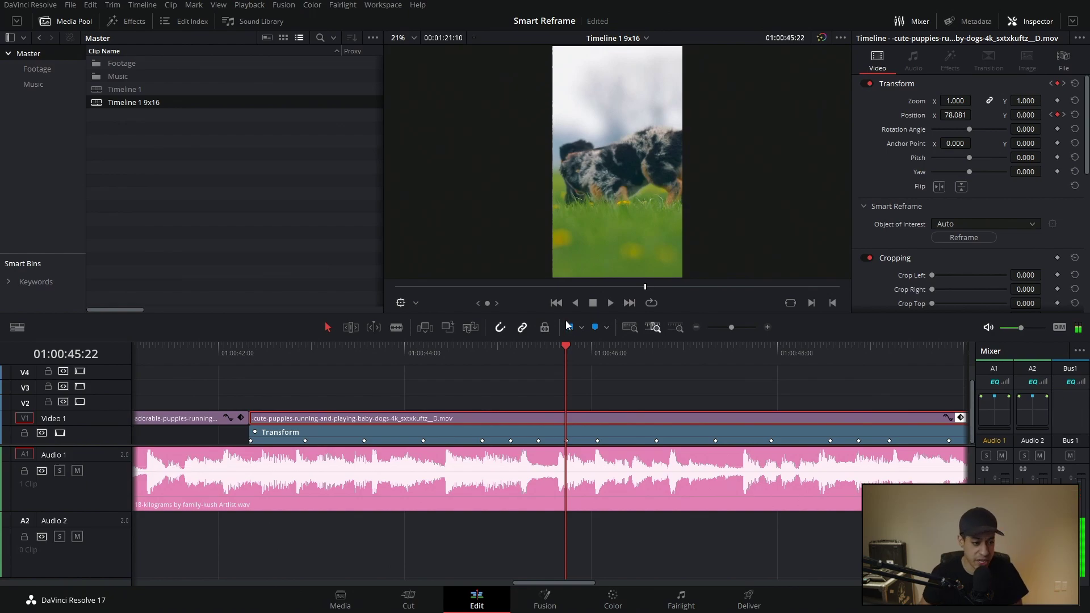
{"action": "left_click_drag", "start_coordinate": [318, 348], "coordinate": [267, 350]}
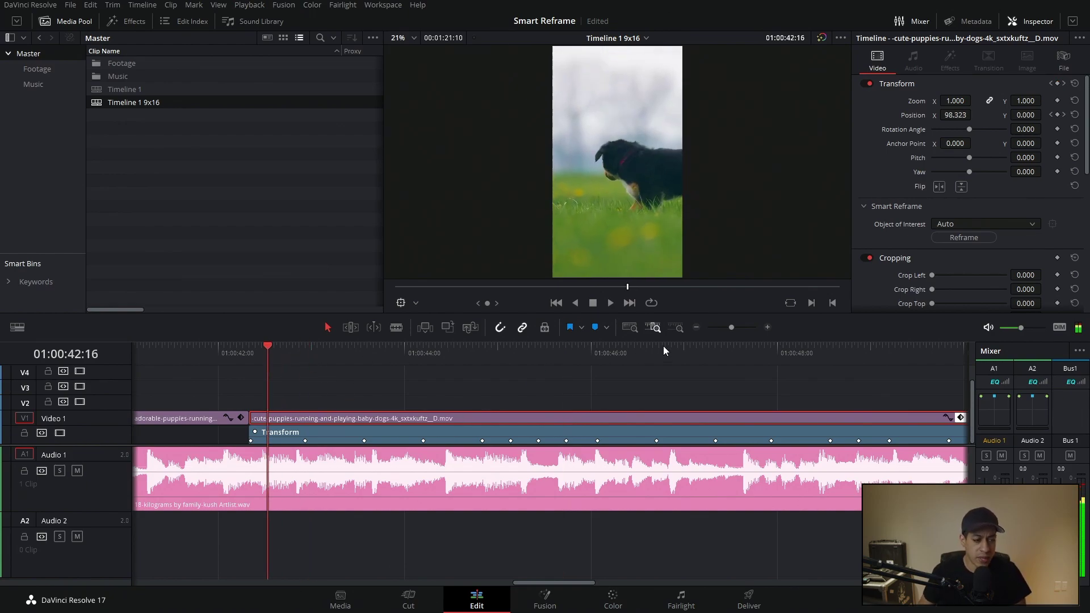
{"action": "left_click", "coordinate": [416, 303]}
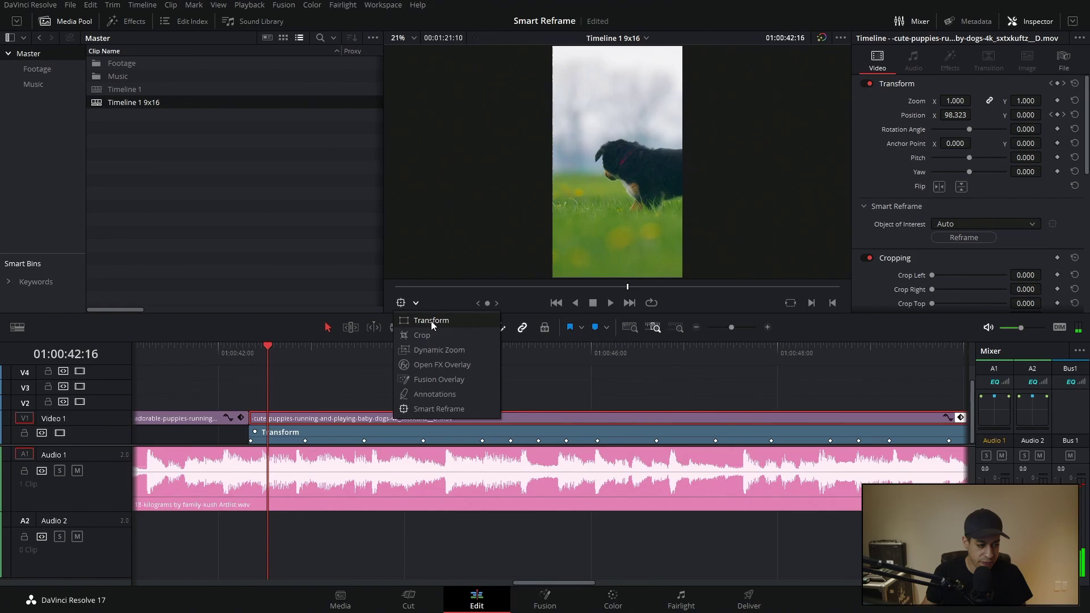
Step: At the clip's first frame, reset Position and set Position X to 52
{"action": "left_click", "coordinate": [431, 321]}
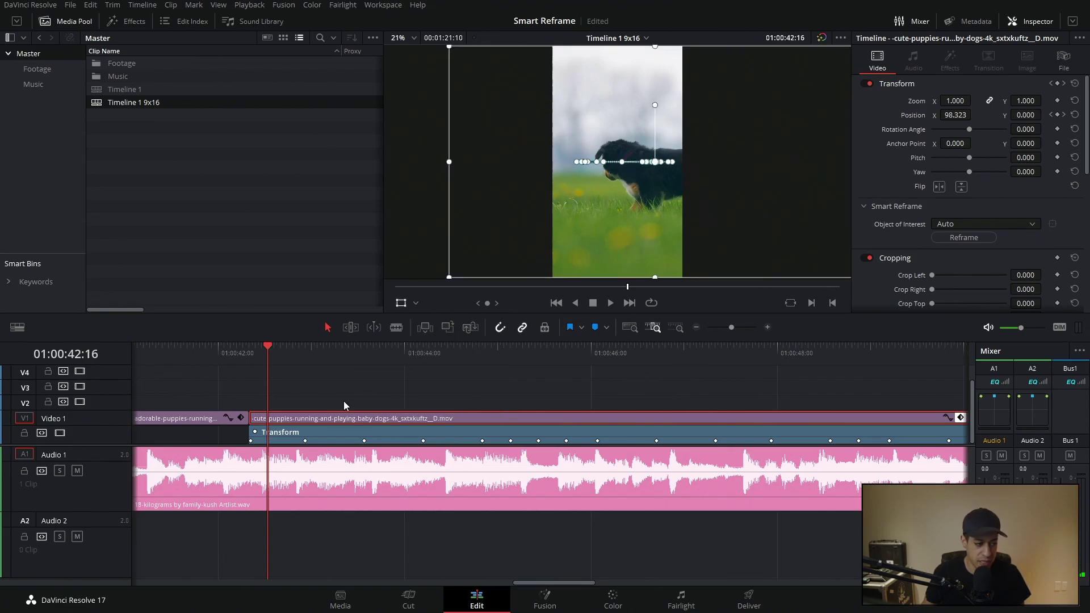
{"action": "key", "text": "Up"}
{"action": "left_click", "coordinate": [1075, 115]}
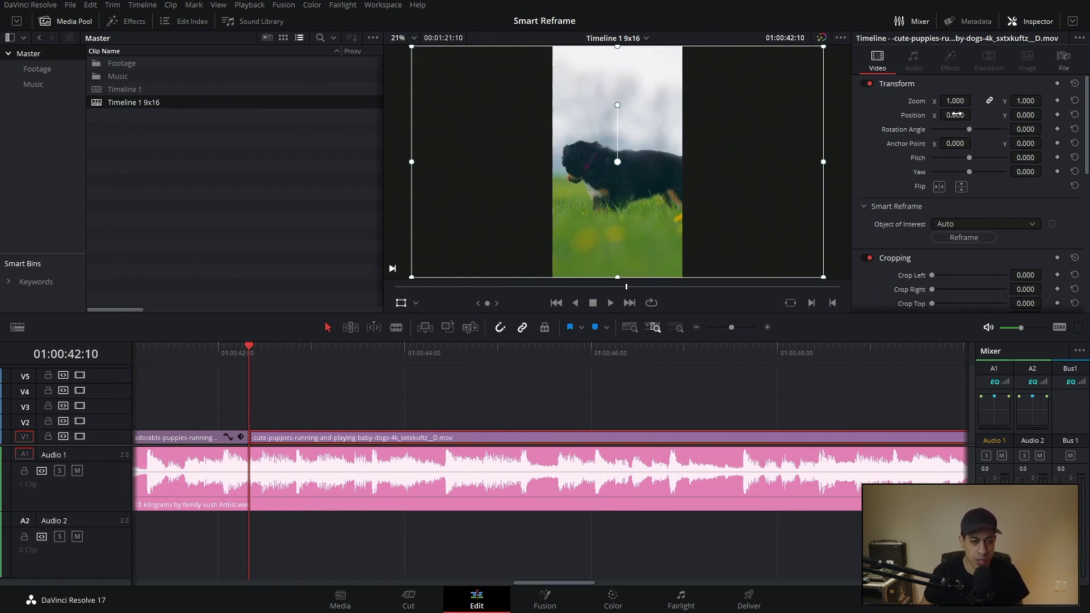
{"action": "left_click_drag", "start_coordinate": [956, 115], "coordinate": [1028, 130]}
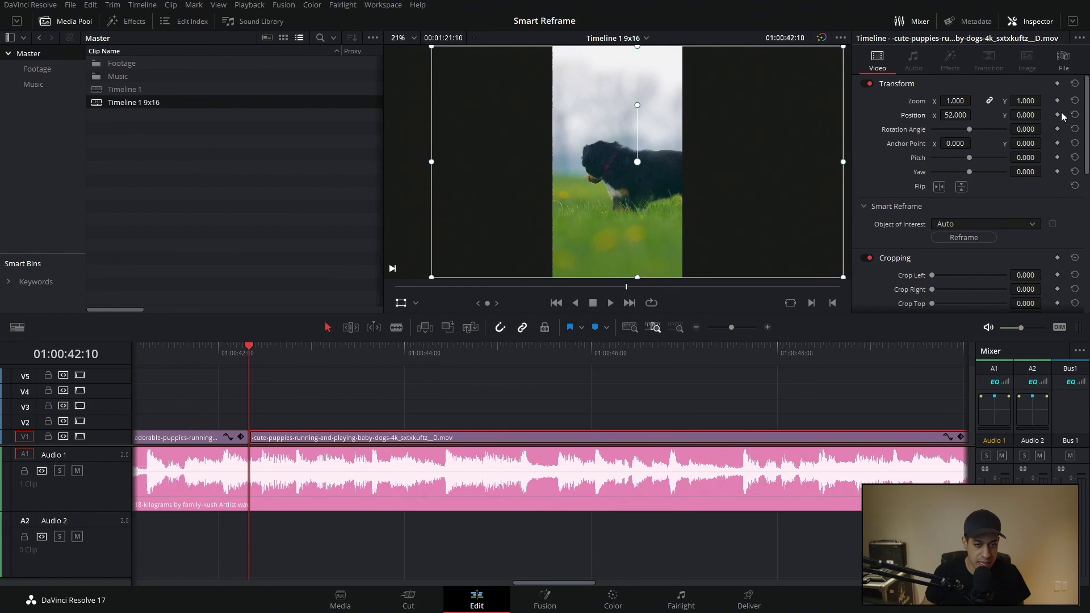
Step: Keyframe the frame position at successive playhead points to follow the black dog
{"action": "left_click_drag", "start_coordinate": [282, 349], "coordinate": [355, 353]}
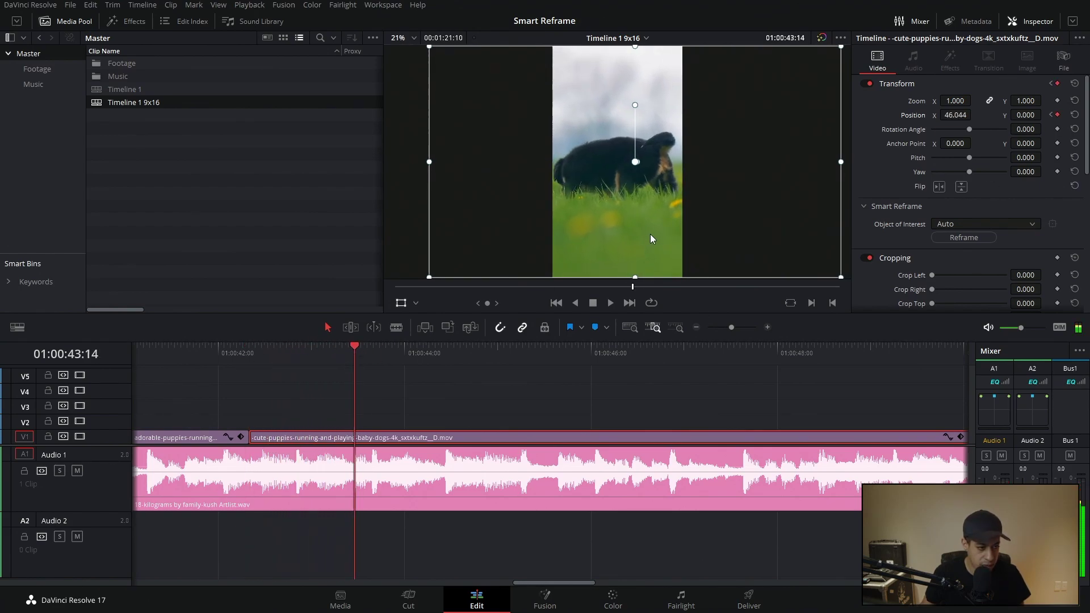
{"action": "mouse_move", "coordinate": [650, 234]}
{"action": "left_mouse_down"}
{"action": "mouse_move", "coordinate": [672, 242]}
{"action": "mouse_move", "coordinate": [694, 231]}
{"action": "mouse_move", "coordinate": [674, 247]}
{"action": "mouse_move", "coordinate": [688, 223]}
{"action": "mouse_move", "coordinate": [600, 243]}
{"action": "mouse_move", "coordinate": [663, 246]}
{"action": "mouse_move", "coordinate": [639, 246]}
{"action": "mouse_move", "coordinate": [661, 225]}
{"action": "mouse_move", "coordinate": [646, 230]}
{"action": "mouse_move", "coordinate": [669, 230]}
{"action": "left_mouse_up"}
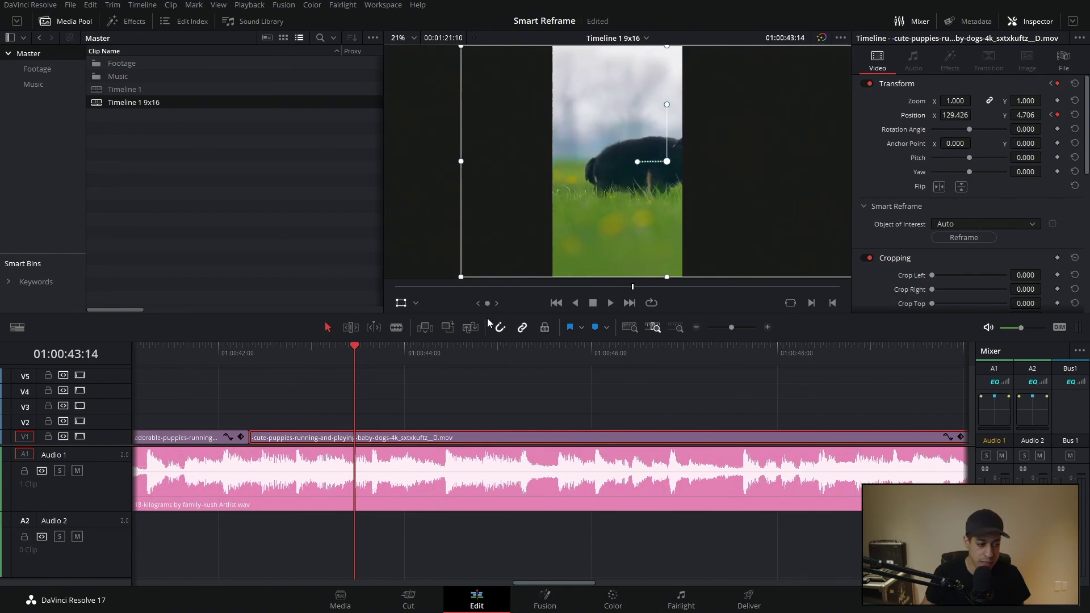
{"action": "left_click_drag", "start_coordinate": [366, 355], "coordinate": [413, 357]}
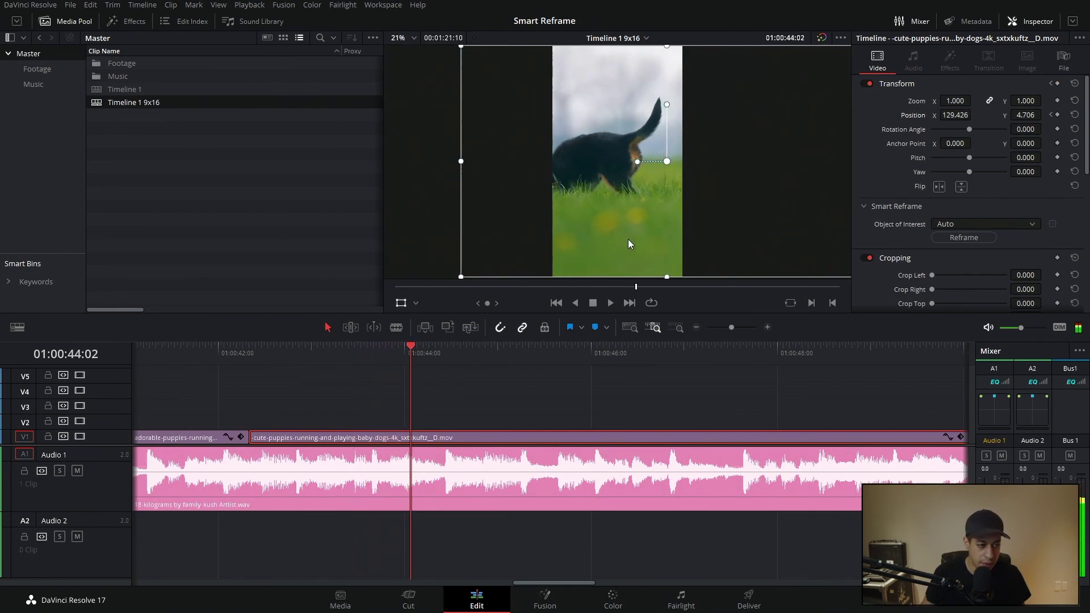
{"action": "left_click_drag", "start_coordinate": [629, 244], "coordinate": [669, 245]}
{"action": "left_click_drag", "start_coordinate": [435, 356], "coordinate": [453, 356]}
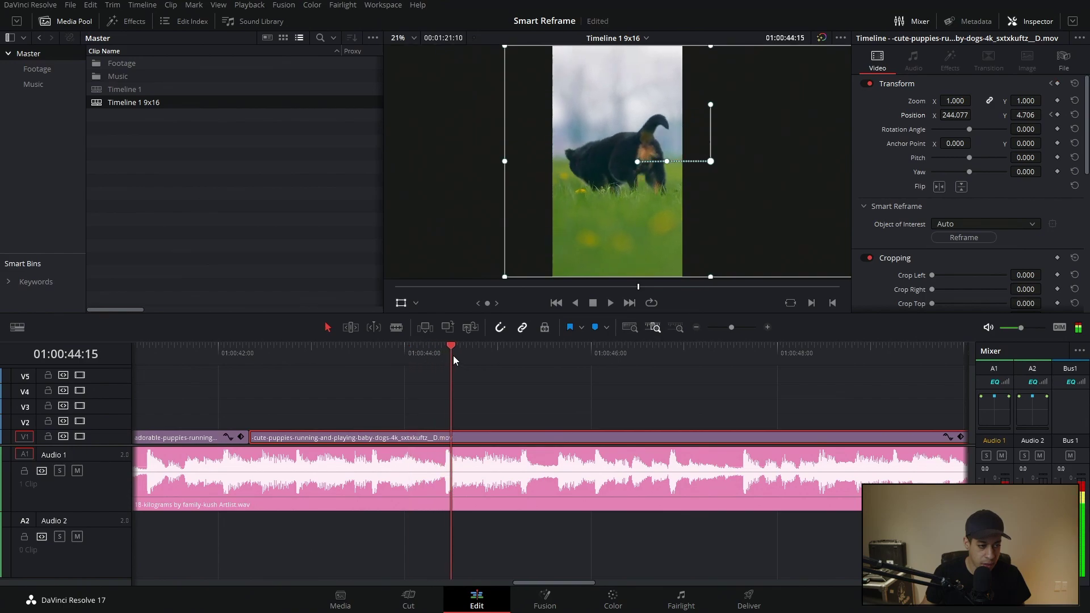
{"action": "left_click_drag", "start_coordinate": [605, 244], "coordinate": [631, 244]}
{"action": "left_click_drag", "start_coordinate": [472, 355], "coordinate": [488, 355]}
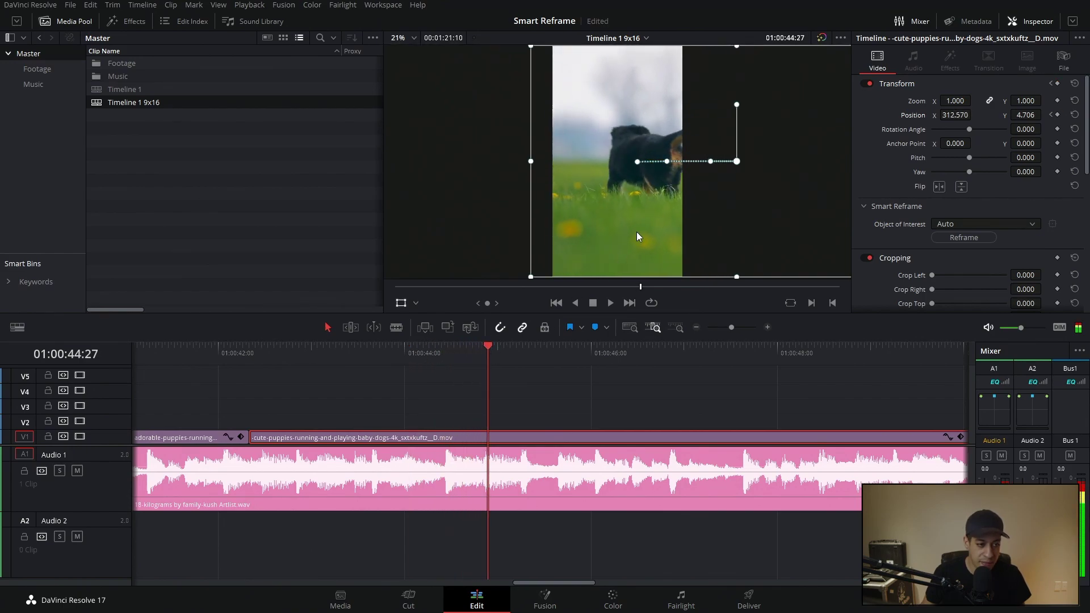
{"action": "left_click_drag", "start_coordinate": [636, 238], "coordinate": [601, 248]}
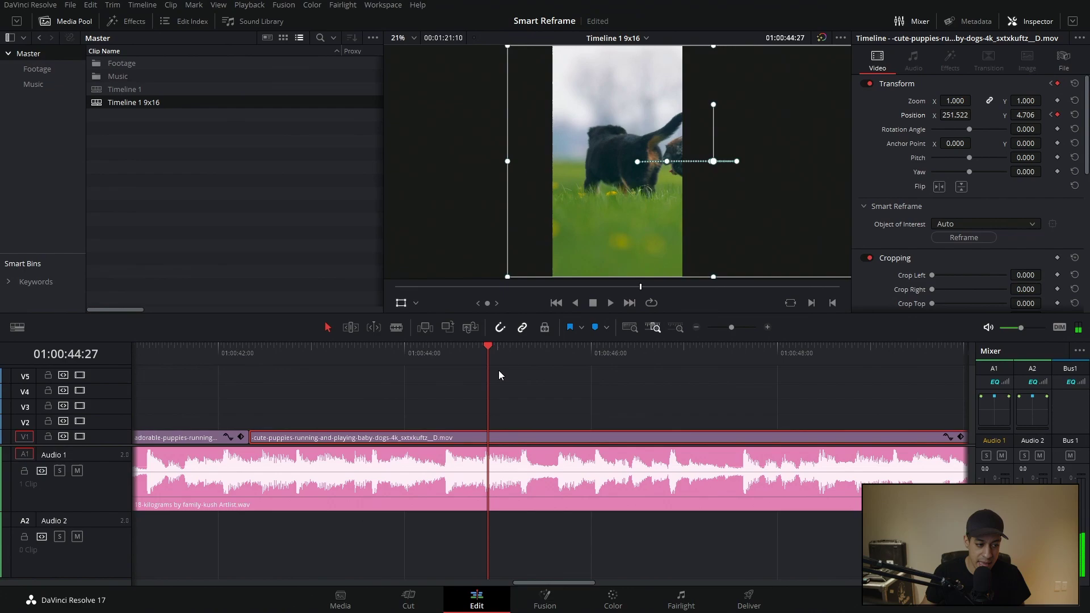
{"action": "left_click_drag", "start_coordinate": [499, 352], "coordinate": [563, 353]}
{"action": "left_click_drag", "start_coordinate": [630, 242], "coordinate": [612, 249]}
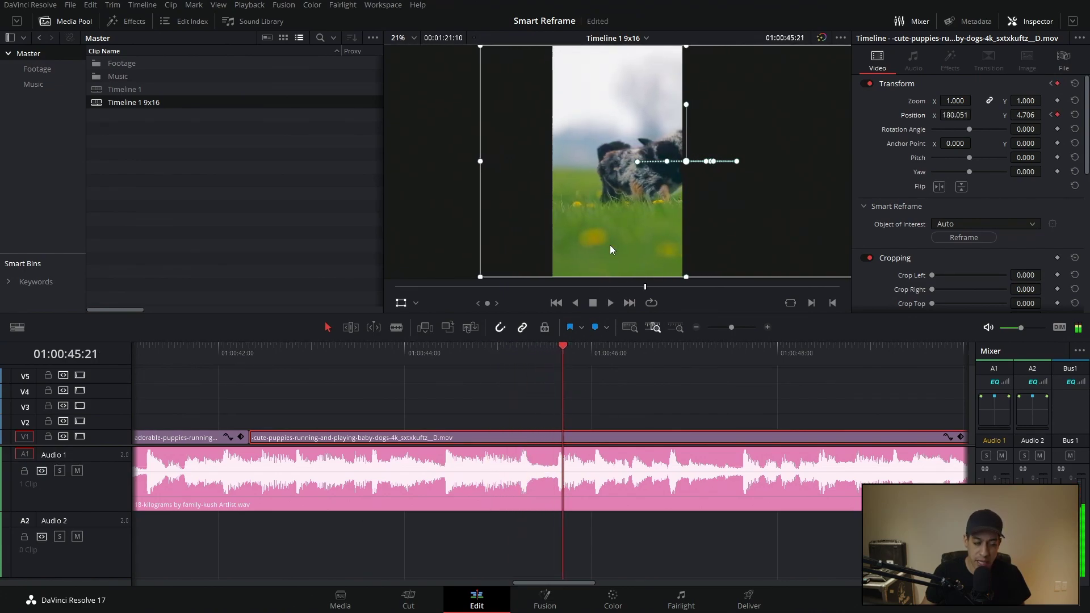
{"action": "left_click_drag", "start_coordinate": [564, 353], "coordinate": [606, 353]}
{"action": "mouse_move", "coordinate": [641, 242]}
{"action": "left_mouse_down"}
{"action": "mouse_move", "coordinate": [619, 245]}
{"action": "mouse_move", "coordinate": [627, 250]}
{"action": "left_mouse_up"}
Step: Adjust the final tracking points, play the clip back, and return to its start
{"action": "left_click", "coordinate": [656, 349]}
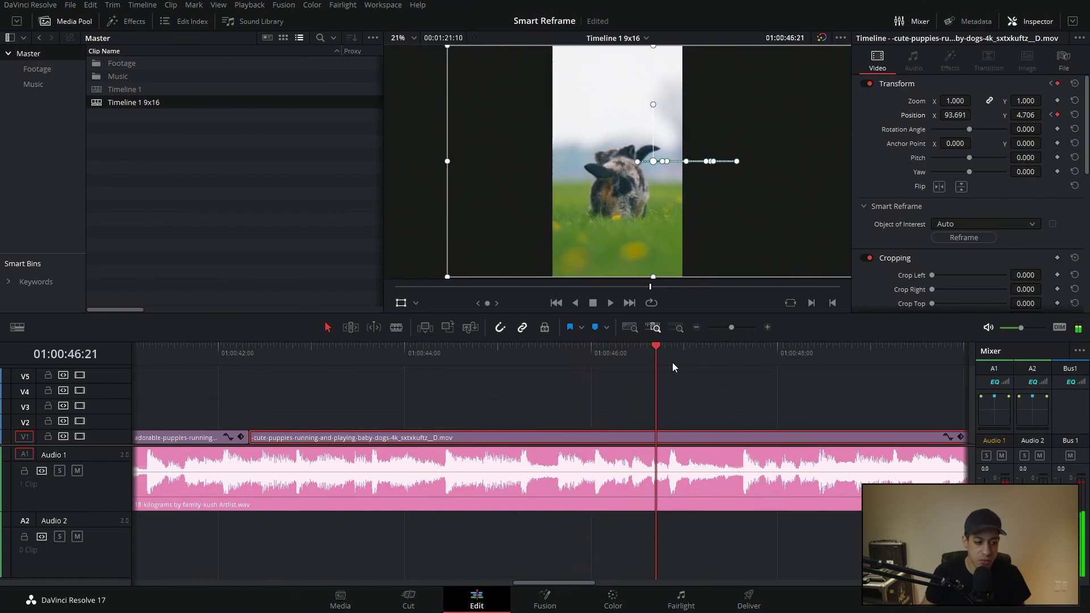
{"action": "left_click", "coordinate": [697, 352]}
{"action": "left_click_drag", "start_coordinate": [697, 352], "coordinate": [710, 353]}
{"action": "left_click_drag", "start_coordinate": [608, 237], "coordinate": [619, 239]}
{"action": "left_click_drag", "start_coordinate": [718, 351], "coordinate": [262, 358]}
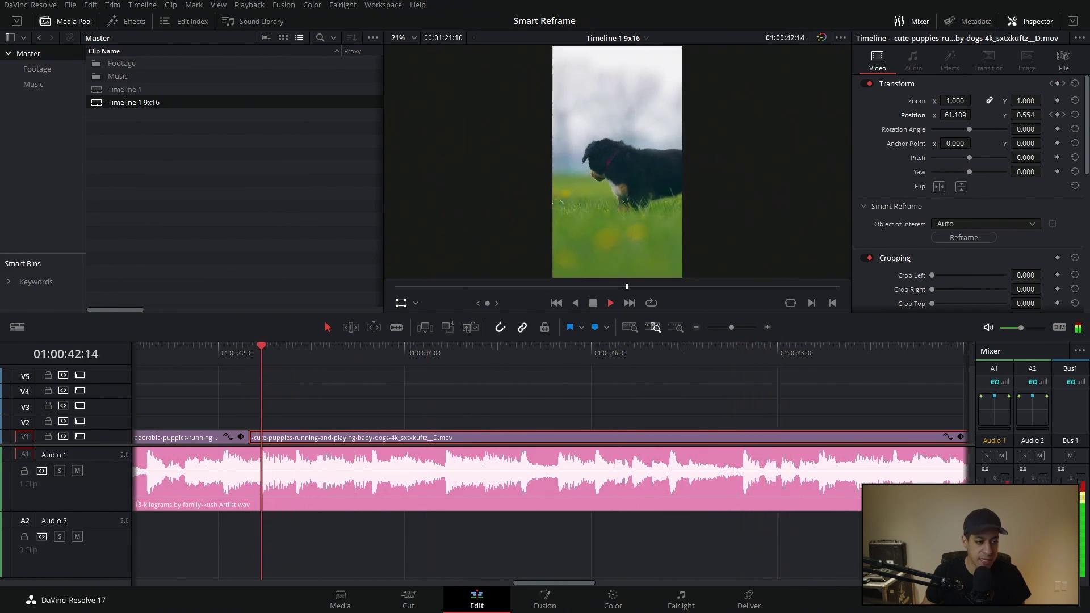
{"action": "key", "text": "space"}
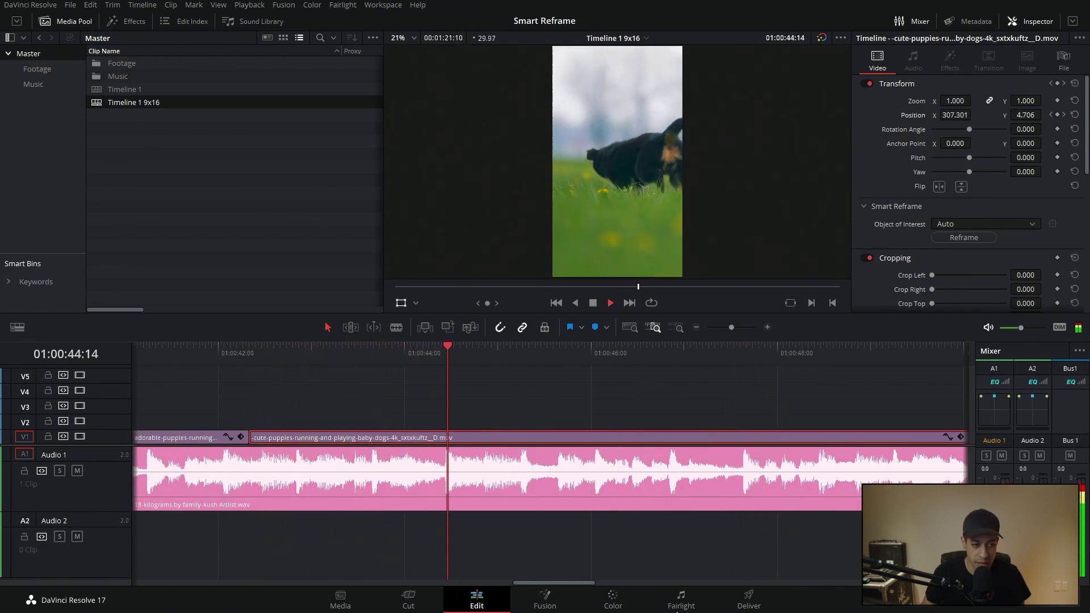
{"action": "key", "text": "space"}
{"action": "key", "text": "Up"}
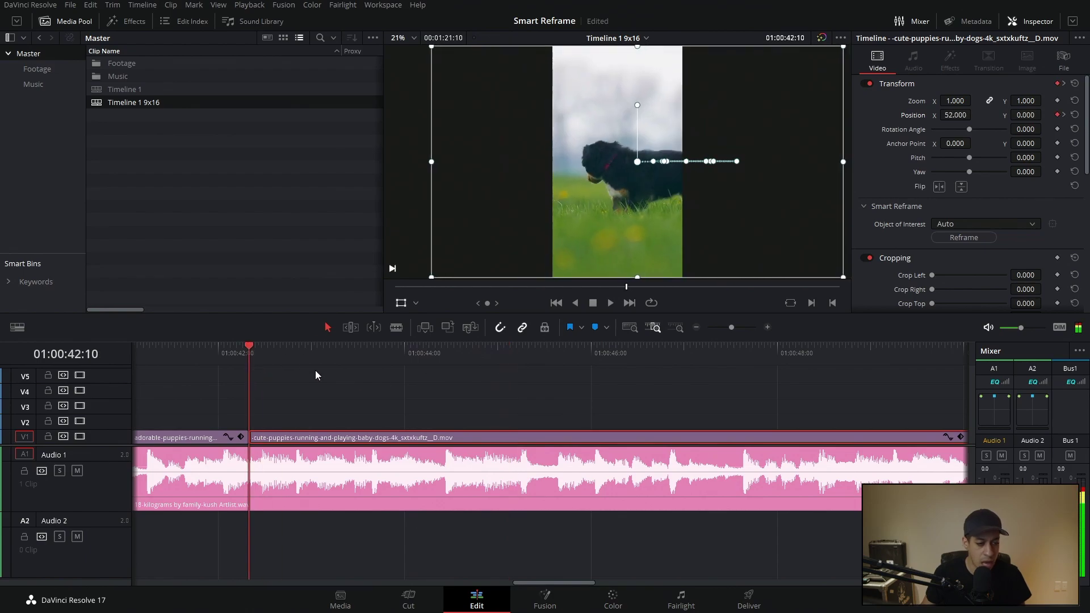
Step: Clear the manual Position keyframes, hide the transform overlay, and set Object of Interest to Reference Point
{"action": "left_click", "coordinate": [1075, 117]}
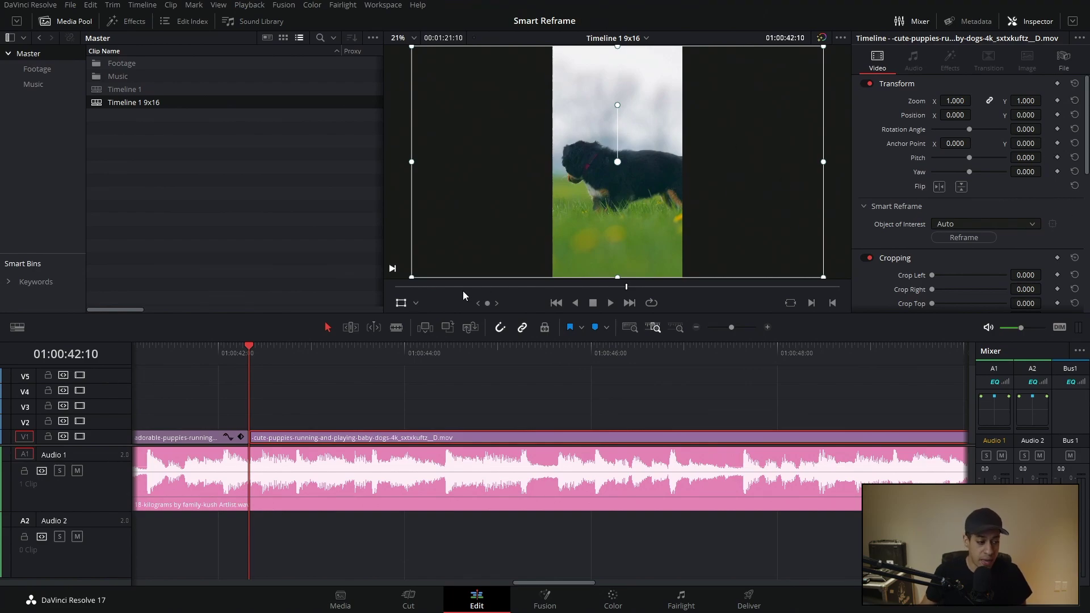
{"action": "left_click", "coordinate": [401, 304]}
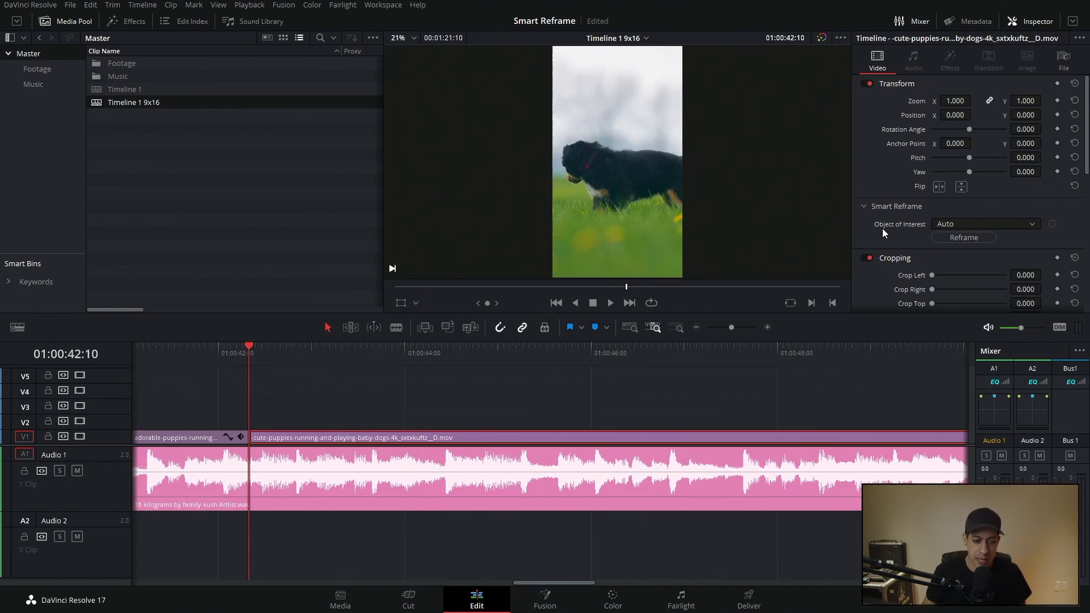
{"action": "left_click", "coordinate": [997, 227]}
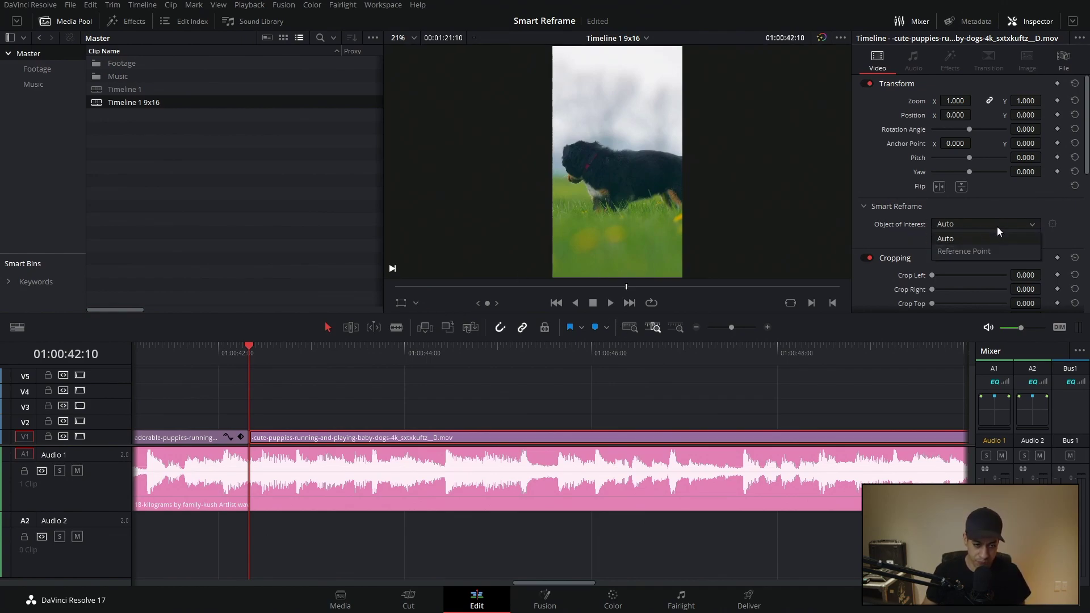
{"action": "left_click", "coordinate": [964, 252]}
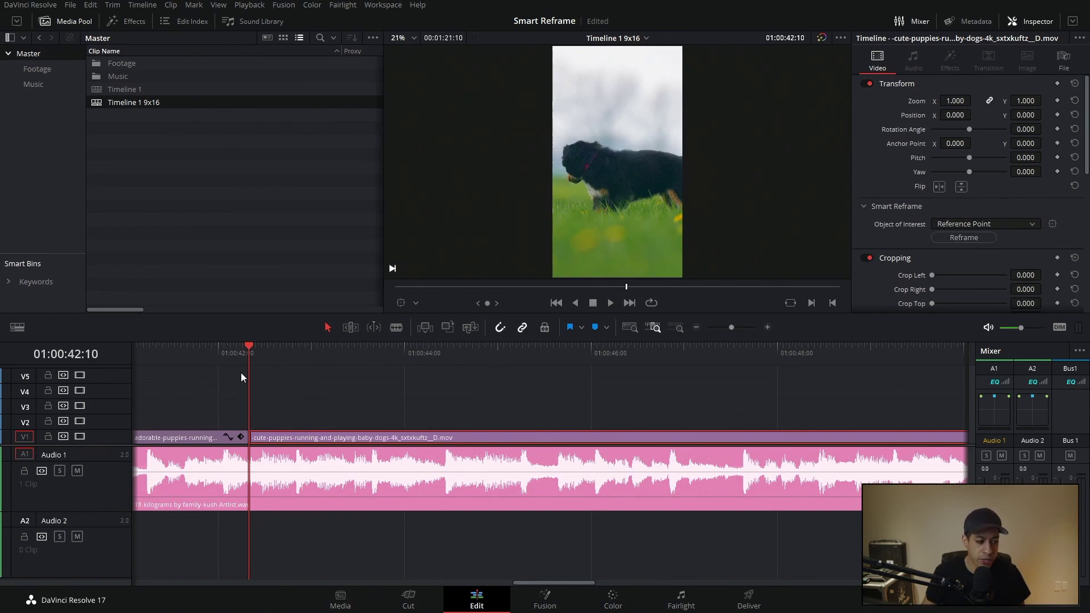
{"action": "mouse_move", "coordinate": [244, 353]}
{"action": "left_mouse_down"}
{"action": "mouse_move", "coordinate": [694, 352]}
{"action": "mouse_move", "coordinate": [246, 363]}
{"action": "left_mouse_up"}
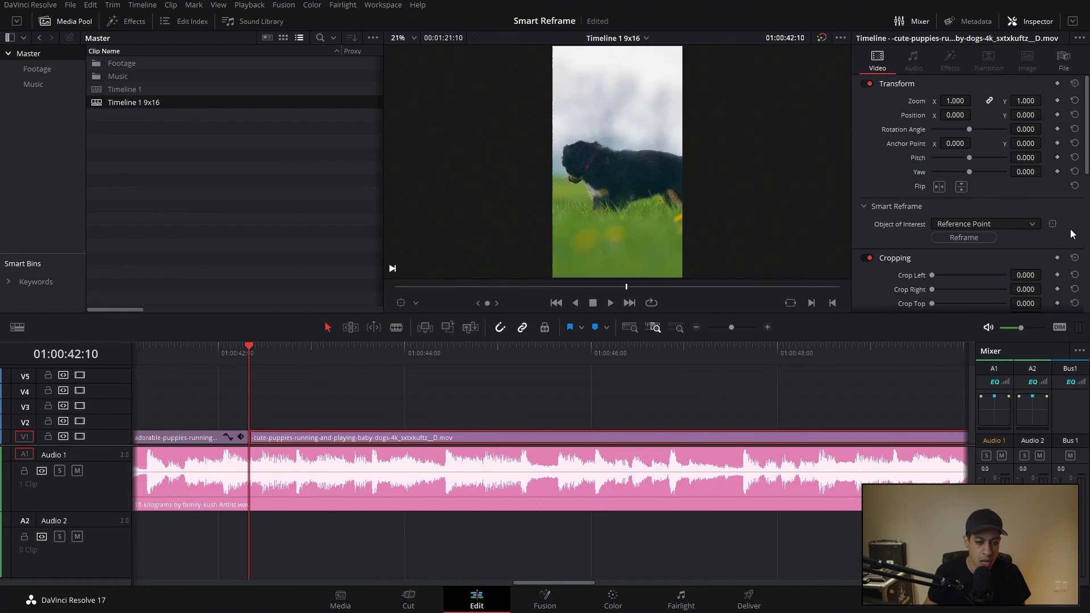
Step: Draw a reference box over the black dog and Reframe the puppies clip around it
{"action": "left_click", "coordinate": [1053, 224]}
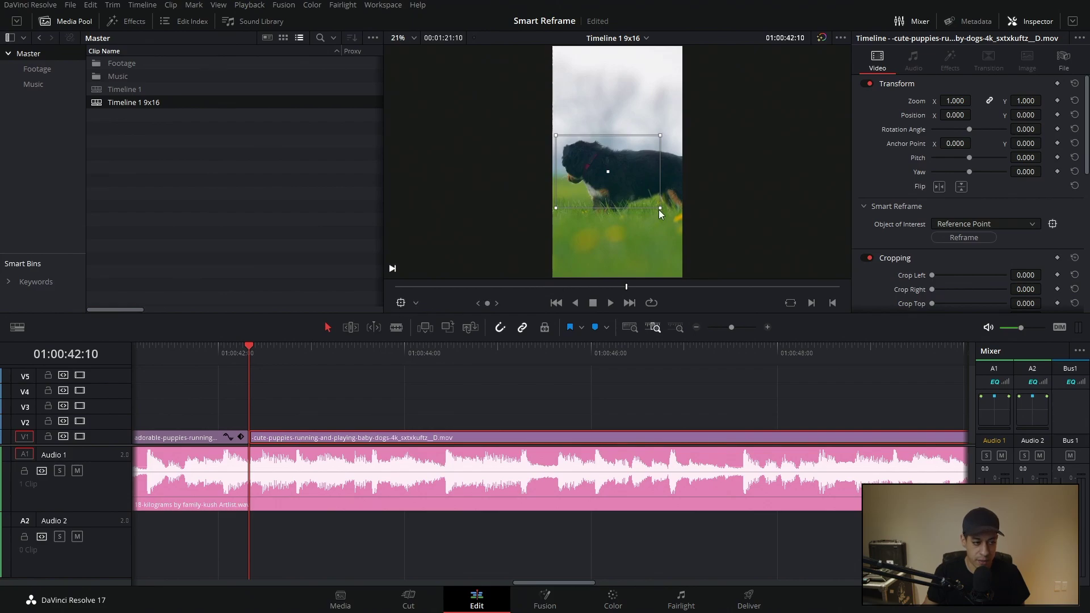
{"action": "mouse_move", "coordinate": [618, 189]}
{"action": "left_mouse_down"}
{"action": "mouse_move", "coordinate": [618, 157]}
{"action": "mouse_move", "coordinate": [619, 182]}
{"action": "mouse_move", "coordinate": [641, 203]}
{"action": "mouse_move", "coordinate": [611, 191]}
{"action": "left_mouse_up"}
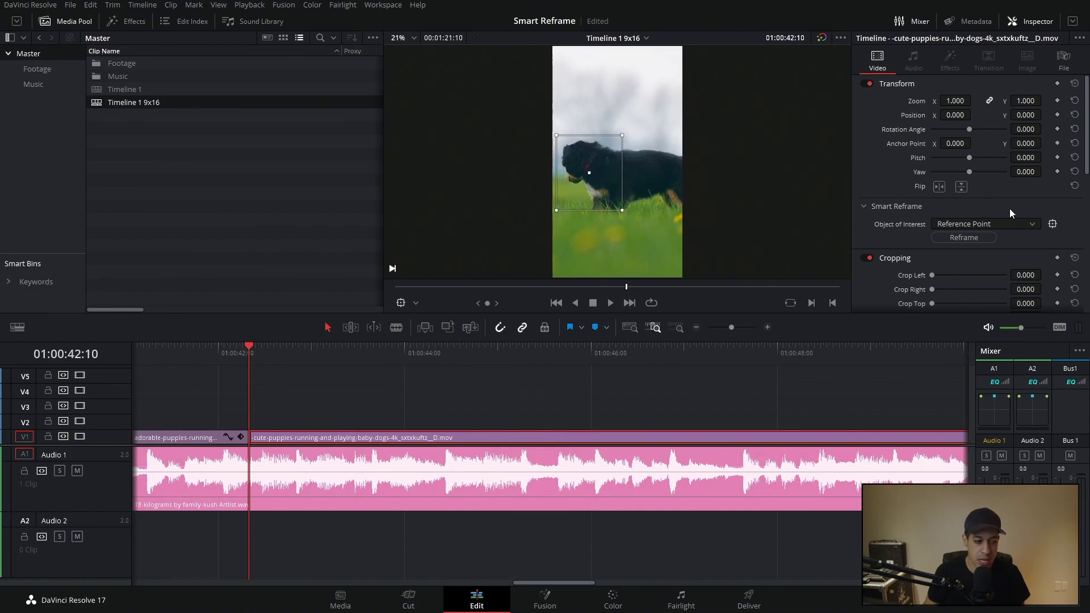
{"action": "left_click", "coordinate": [954, 238]}
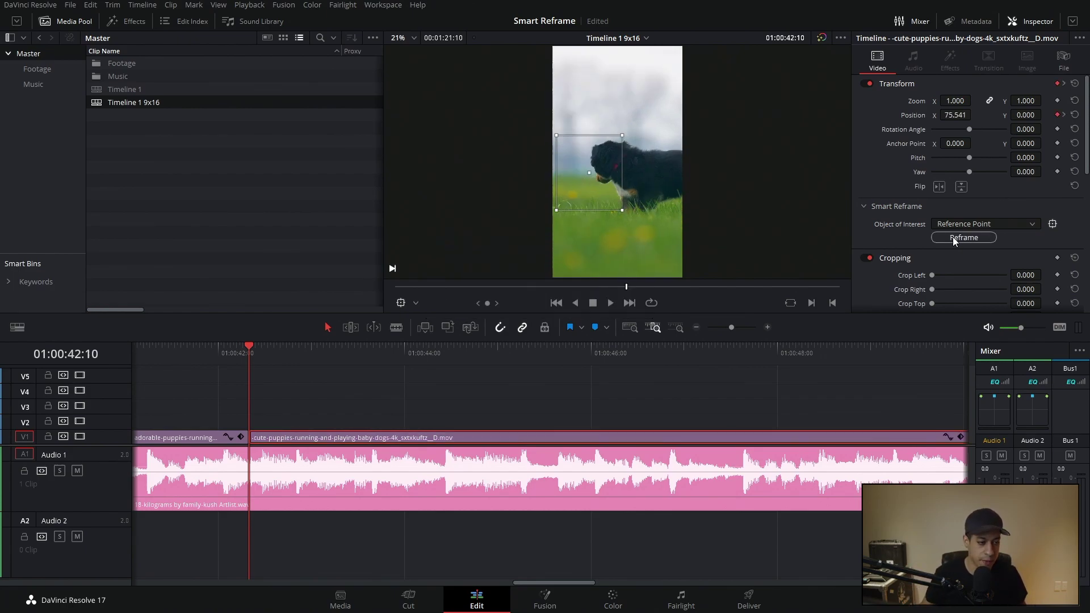
{"action": "left_click", "coordinate": [415, 303]}
Step: Switch the viewer overlay to Transform and turn it off
{"action": "left_click", "coordinate": [414, 320]}
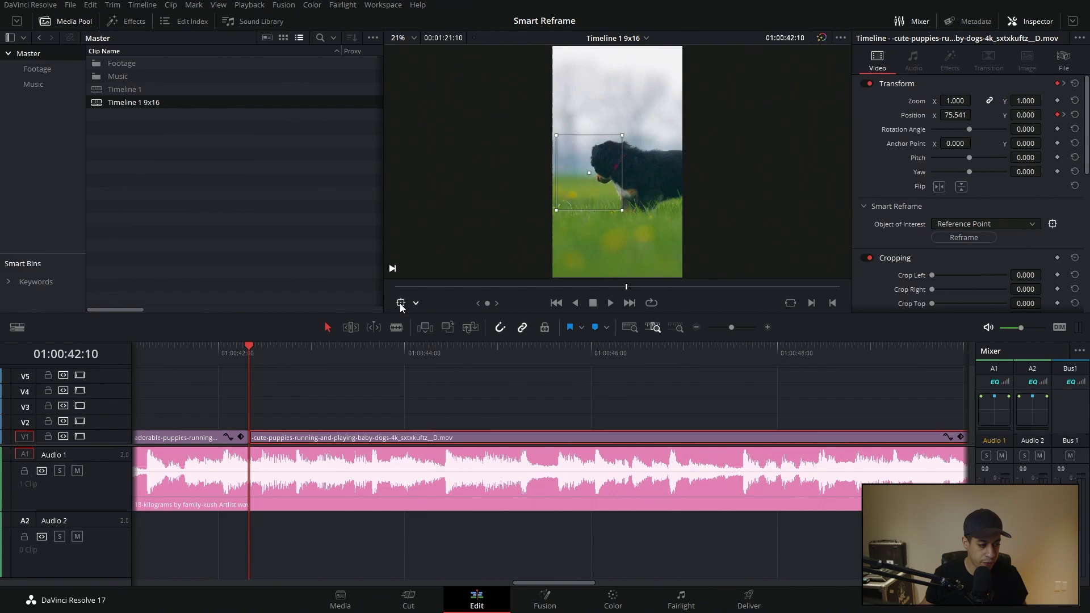
{"action": "left_click", "coordinate": [401, 303]}
{"action": "left_click", "coordinate": [416, 305]}
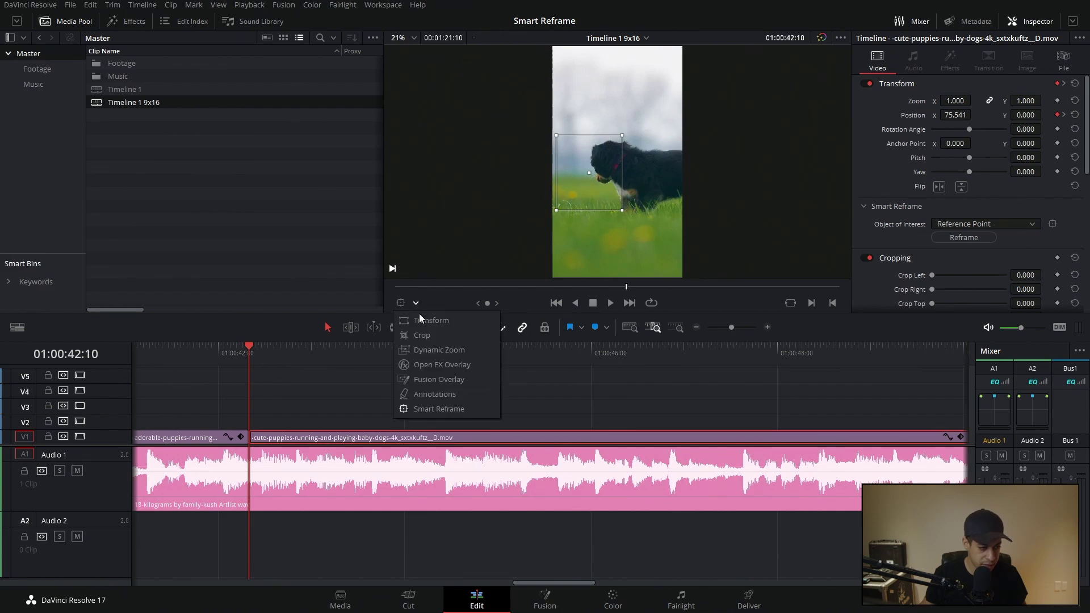
{"action": "left_click", "coordinate": [425, 320]}
{"action": "left_click", "coordinate": [401, 305]}
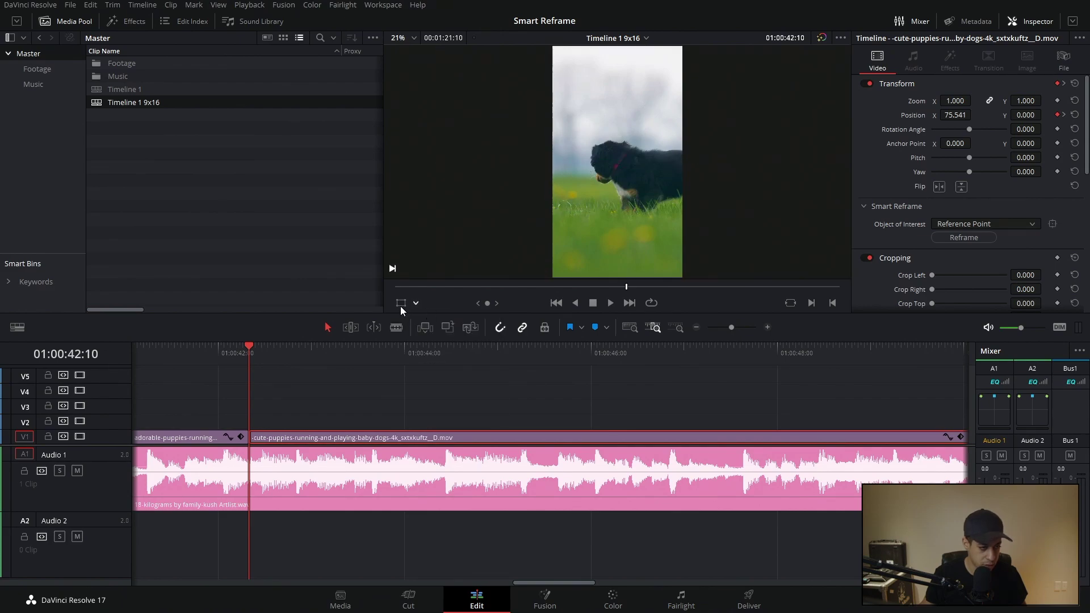
Step: Play back the reframed dog clip, rezoom the timeline, and return to 01:00:20:18
{"action": "left_click", "coordinate": [610, 303]}
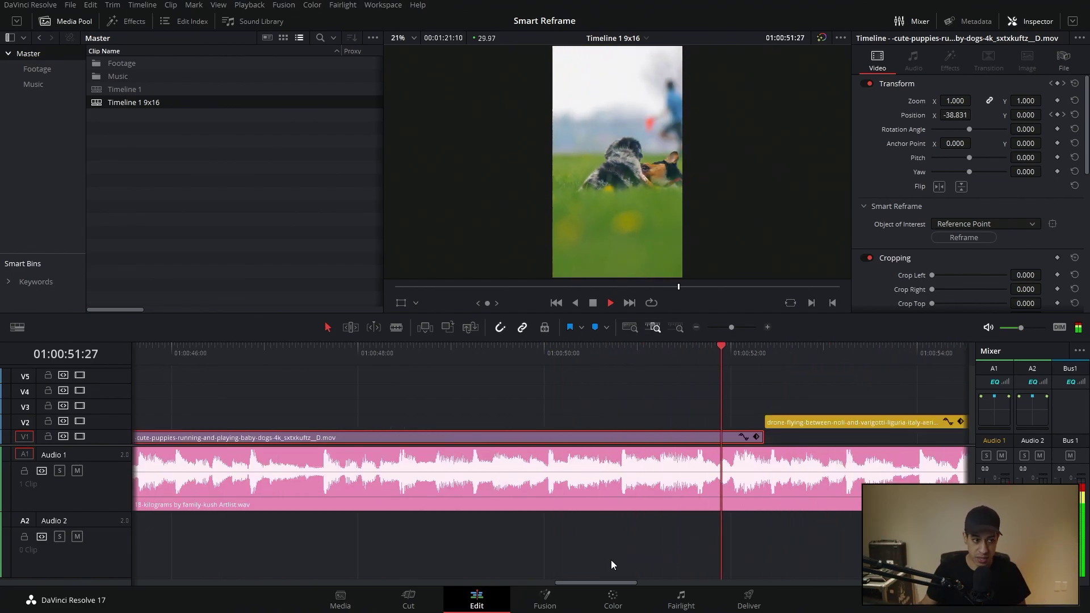
{"action": "key", "text": "space"}
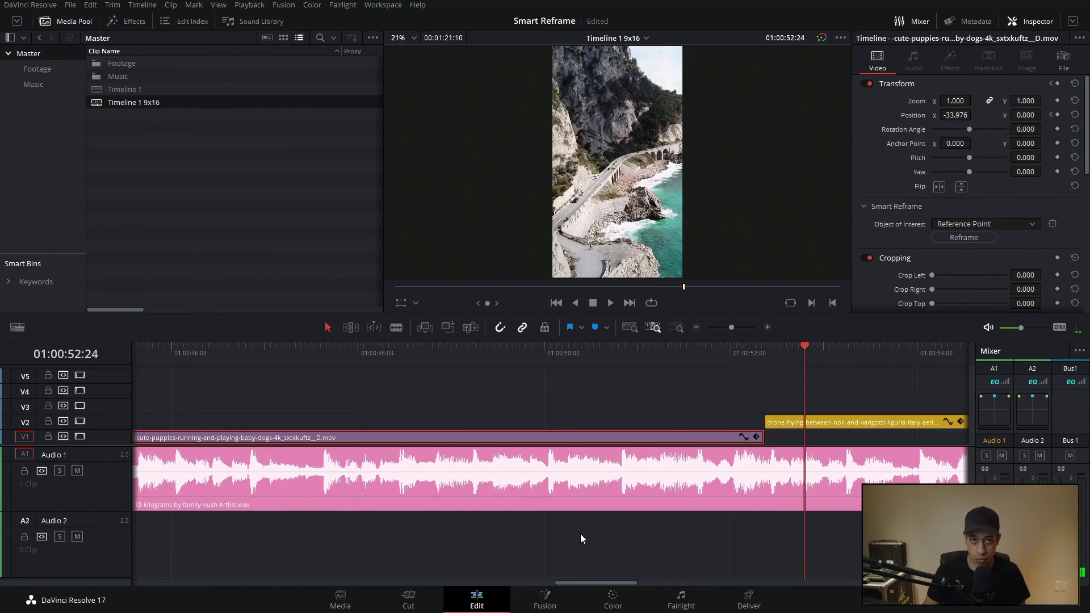
{"action": "left_click", "coordinate": [697, 328]}
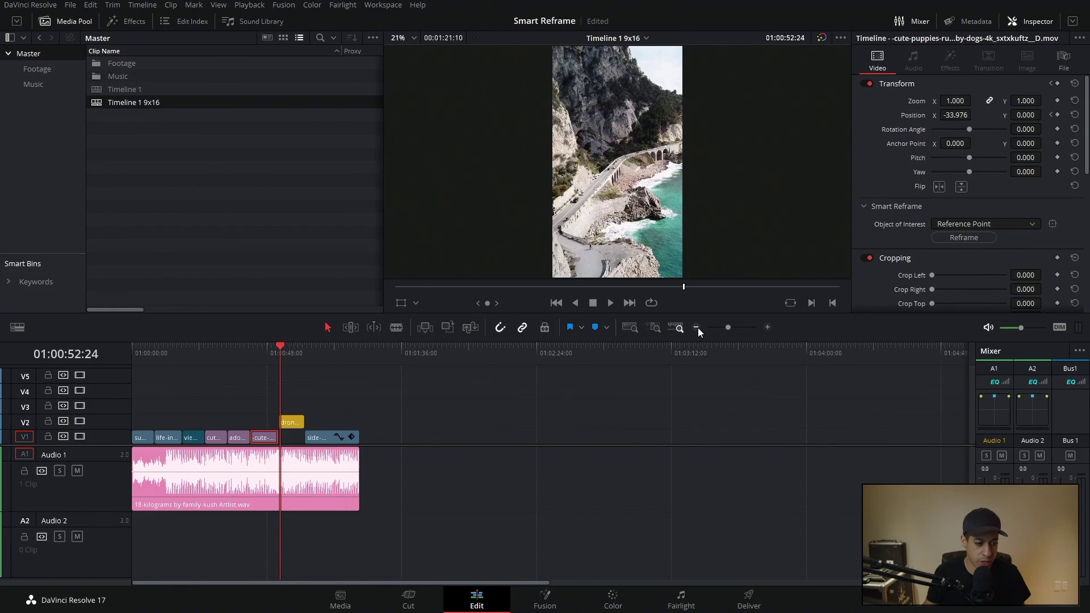
{"action": "left_click", "coordinate": [767, 327]}
{"action": "left_click", "coordinate": [767, 328]}
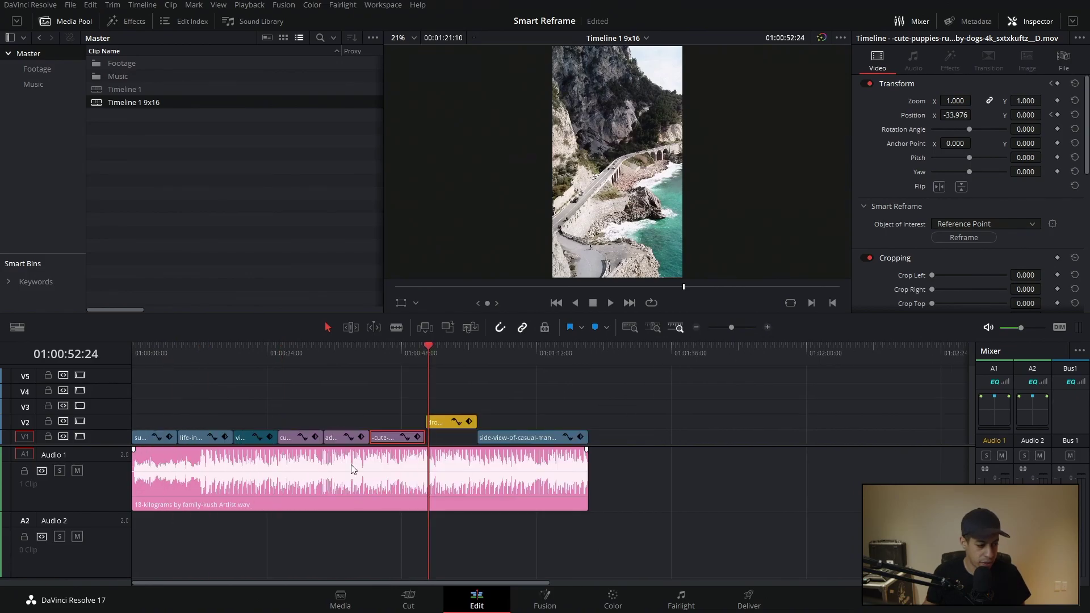
{"action": "left_click_drag", "start_coordinate": [263, 349], "coordinate": [247, 358]}
Step: Open the black-and-white view-of-Taormina clip on V1 in the Color page
{"action": "left_click", "coordinate": [245, 440]}
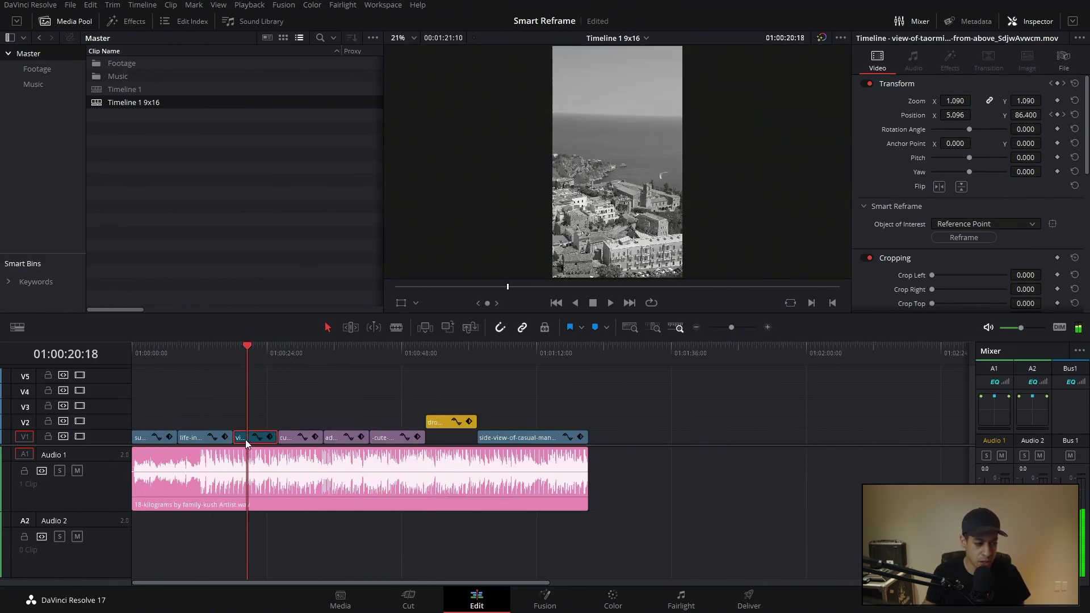
{"action": "left_click", "coordinate": [607, 605]}
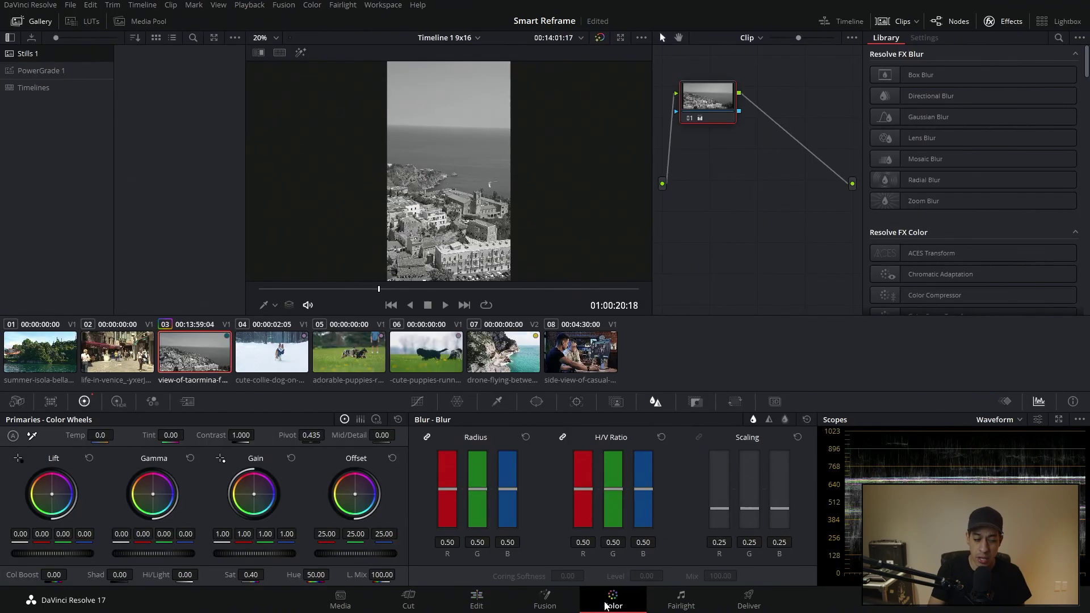